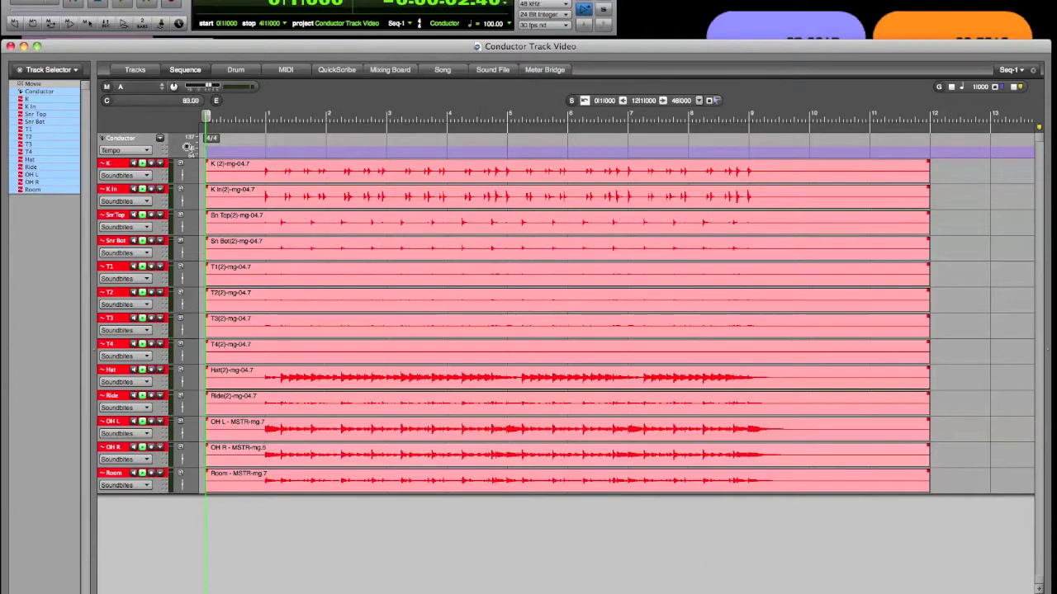
Enlarge the Conductor track so its tempo graph and take setting are shown.
{"action": "left_click_drag", "start_coordinate": [162, 159], "coordinate": [164, 224]}
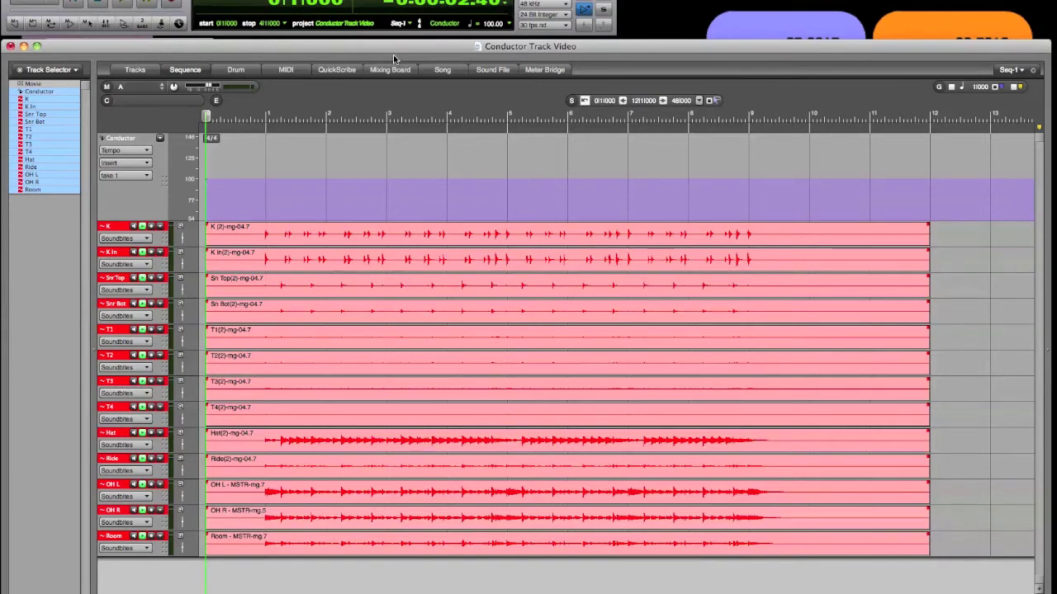
{"action": "left_click_drag", "start_coordinate": [394, 50], "coordinate": [394, 48]}
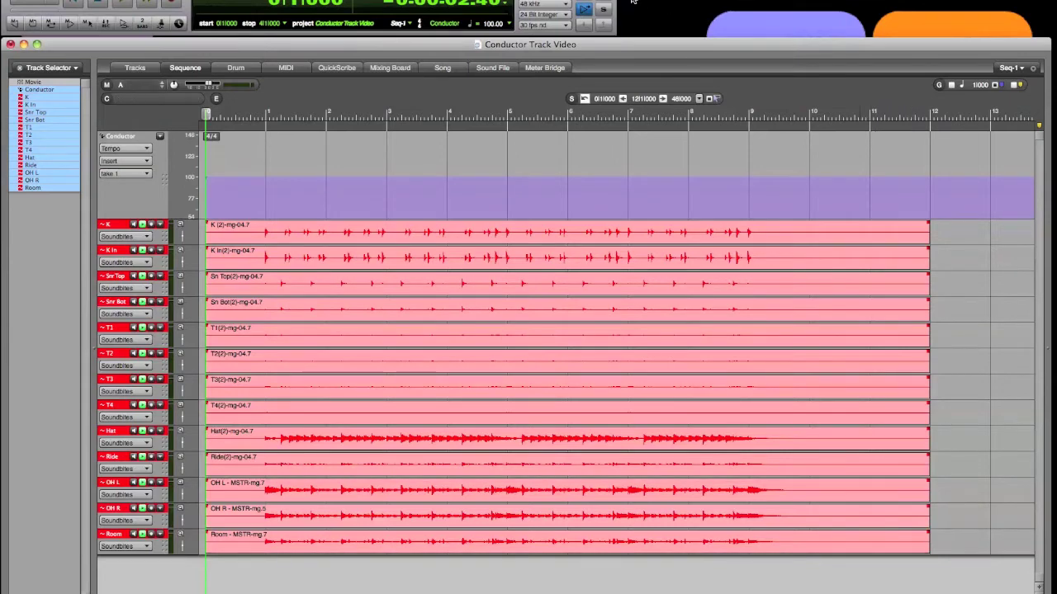
Play back the drum recording from the start of the sequence, and place the playback position at measure 1.
{"action": "key", "text": "space"}
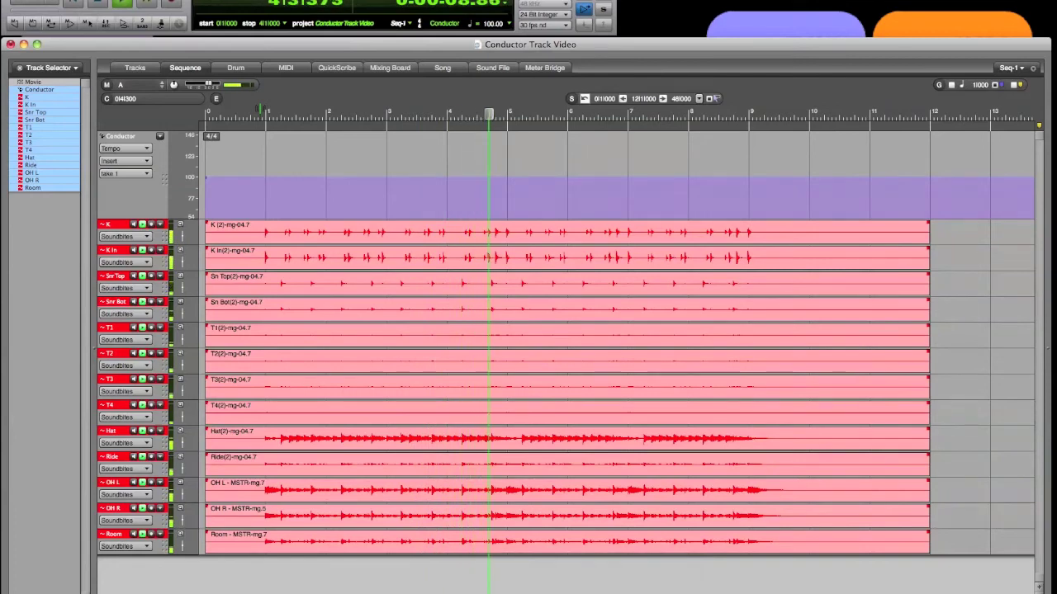
{"action": "key", "text": "space"}
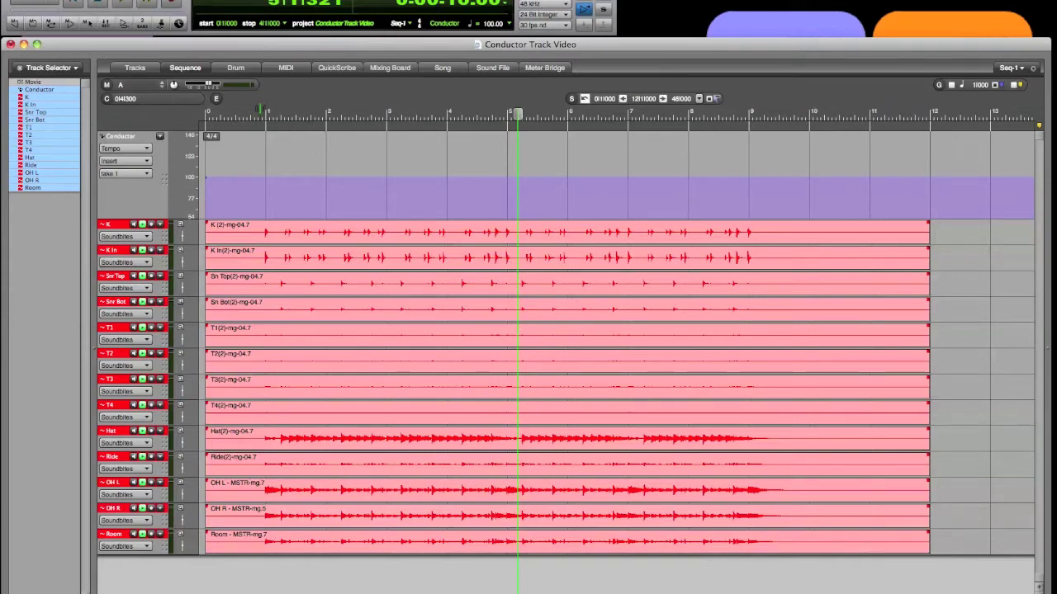
{"action": "key", "text": "Return"}
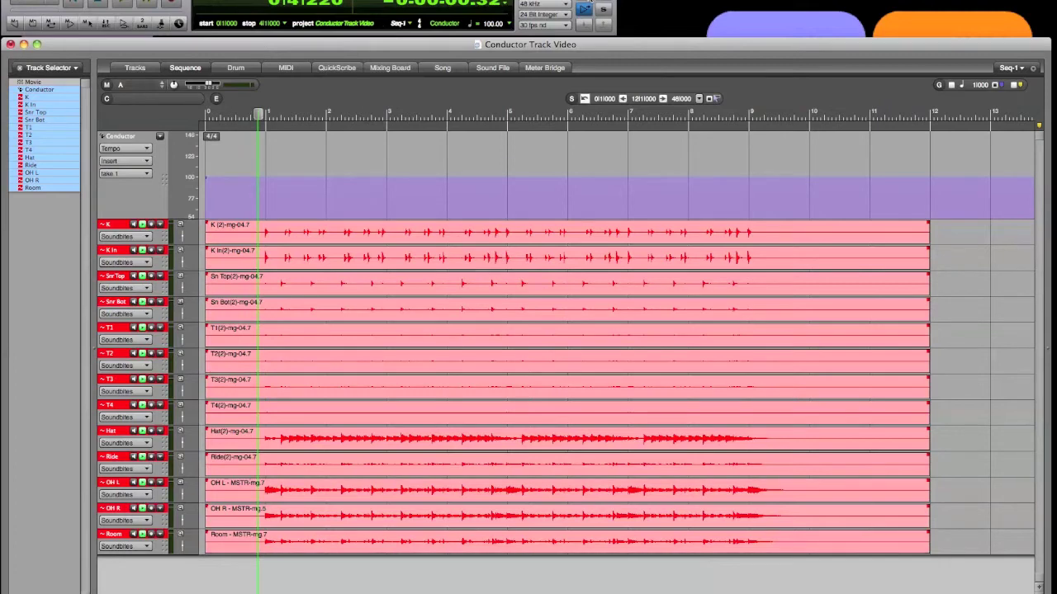
{"action": "key", "text": "space"}
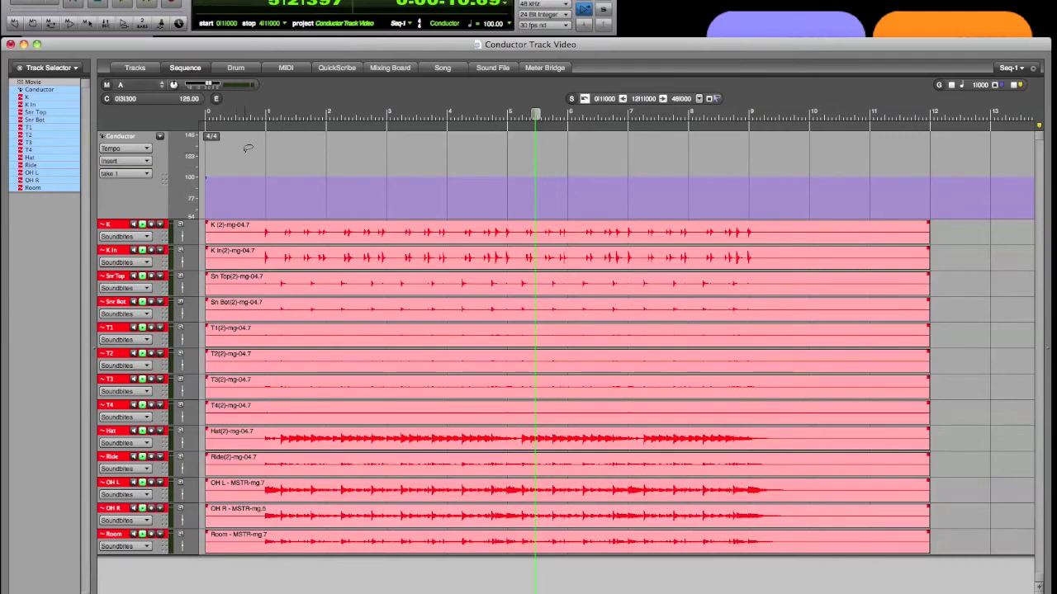
{"action": "left_click", "coordinate": [266, 111]}
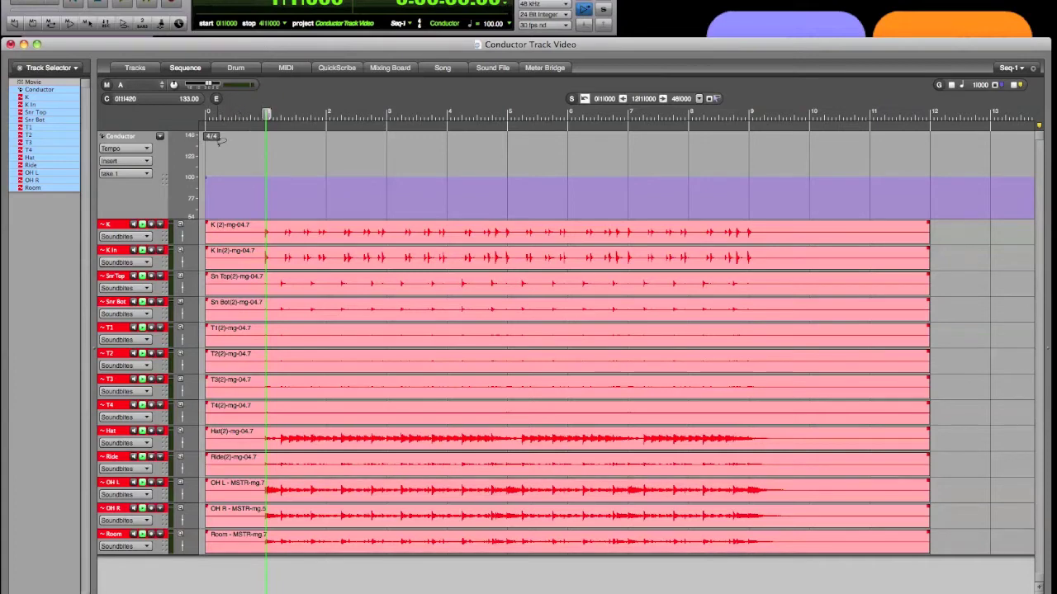
Check the Conductor track's initial meter and tempo events, along with the available tempo source options.
{"action": "left_click", "coordinate": [213, 137]}
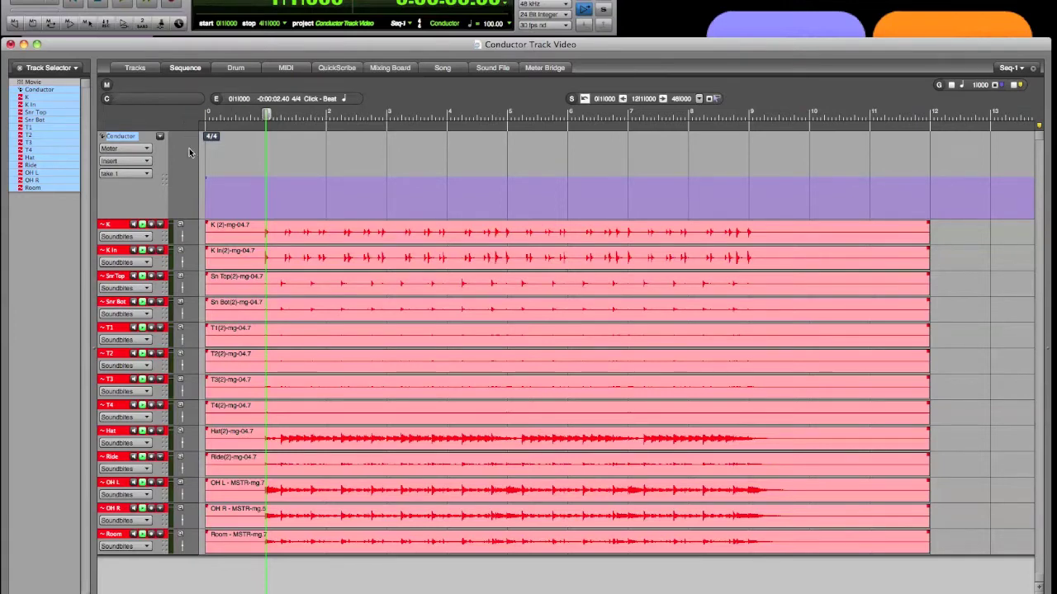
{"action": "left_click", "coordinate": [207, 179]}
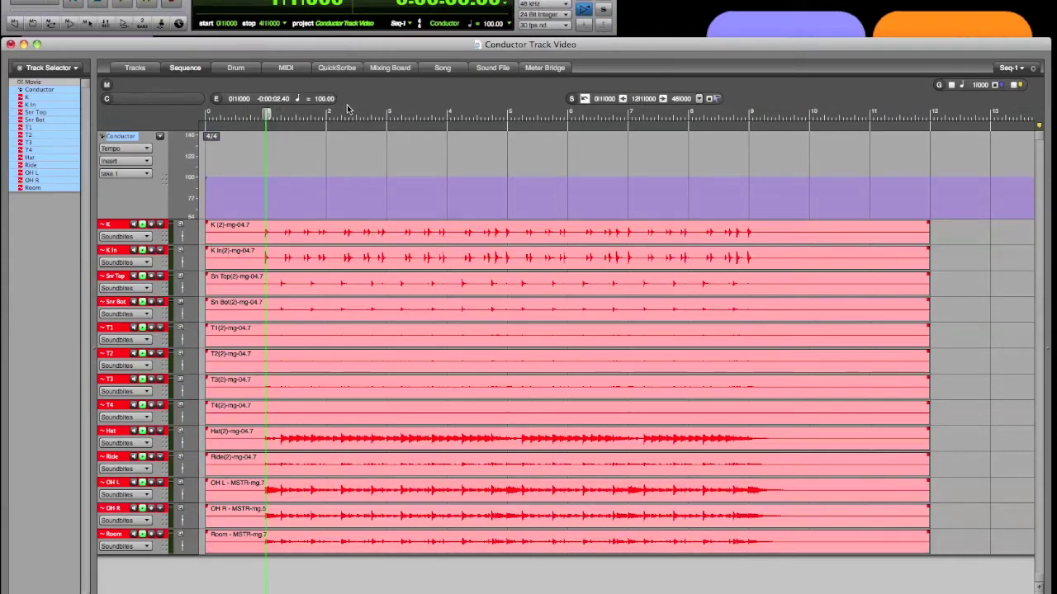
{"action": "left_click", "coordinate": [508, 24]}
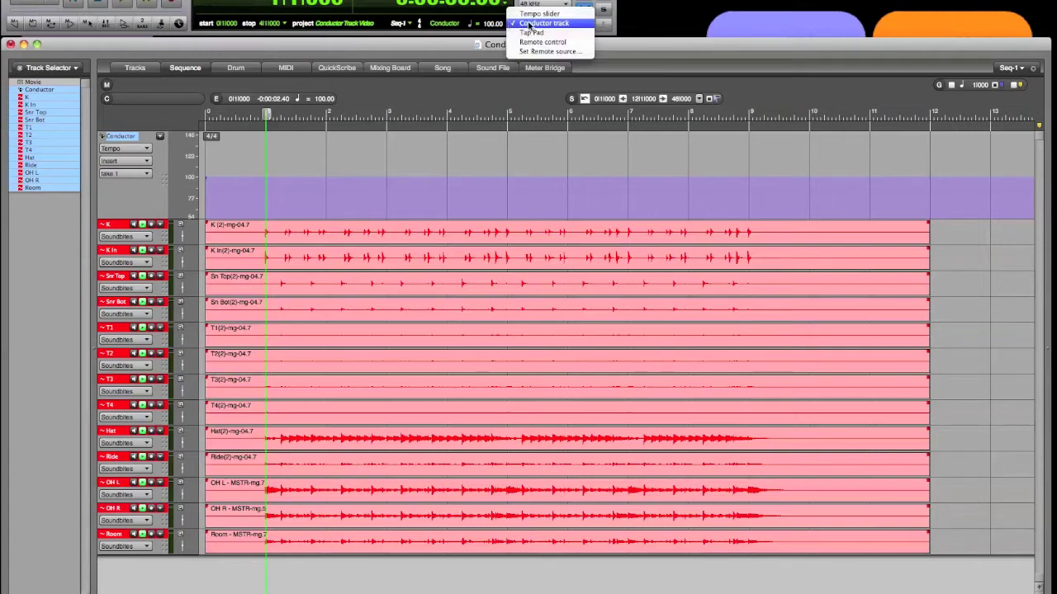
{"action": "left_click", "coordinate": [453, 119]}
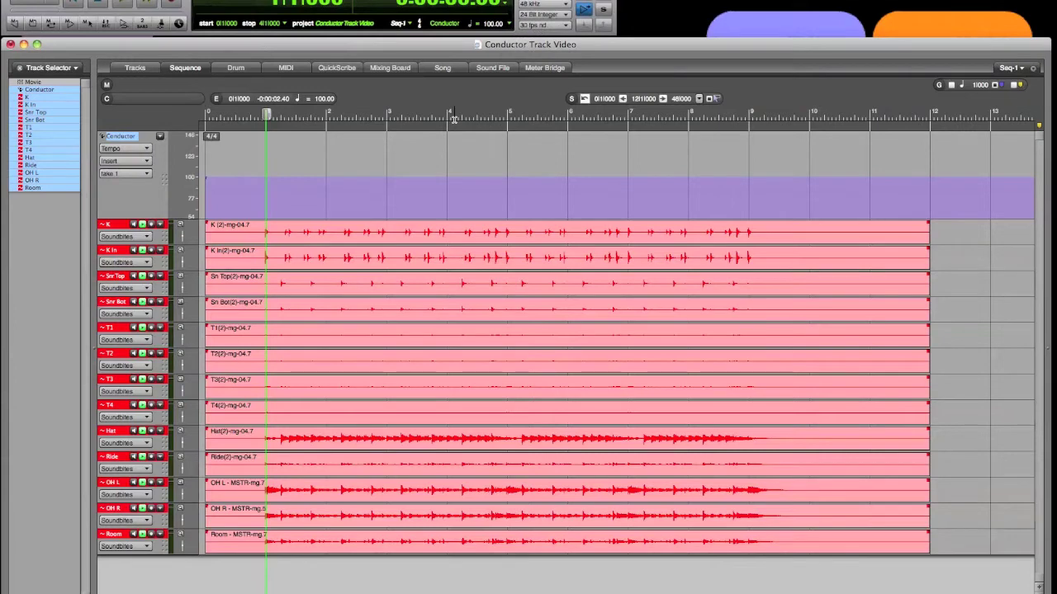
Duplicate the current take of the Conductor track and name the copy Edit.
{"action": "left_click", "coordinate": [118, 175]}
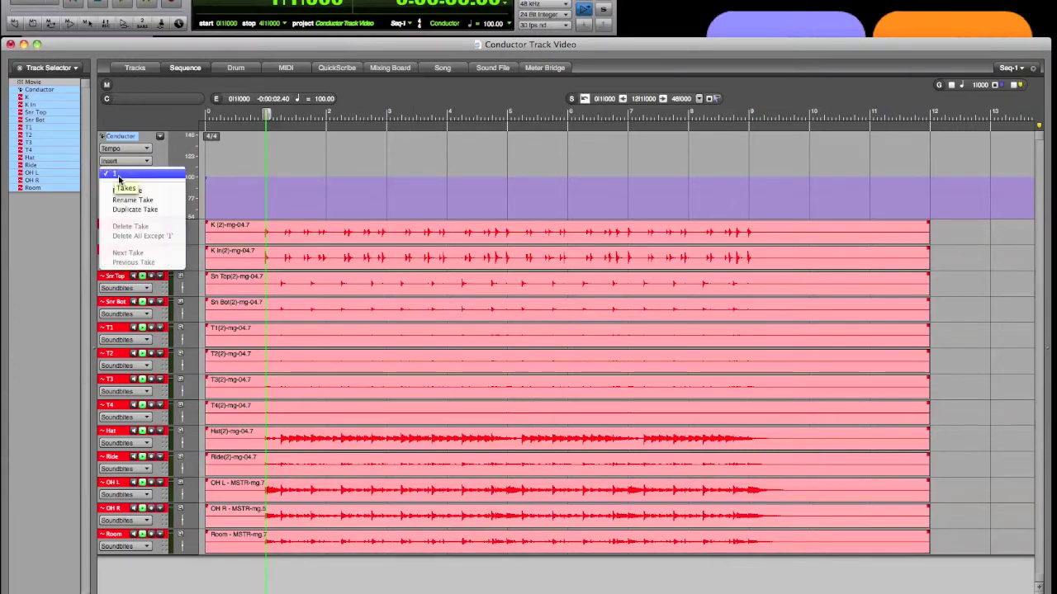
{"action": "left_click", "coordinate": [158, 209]}
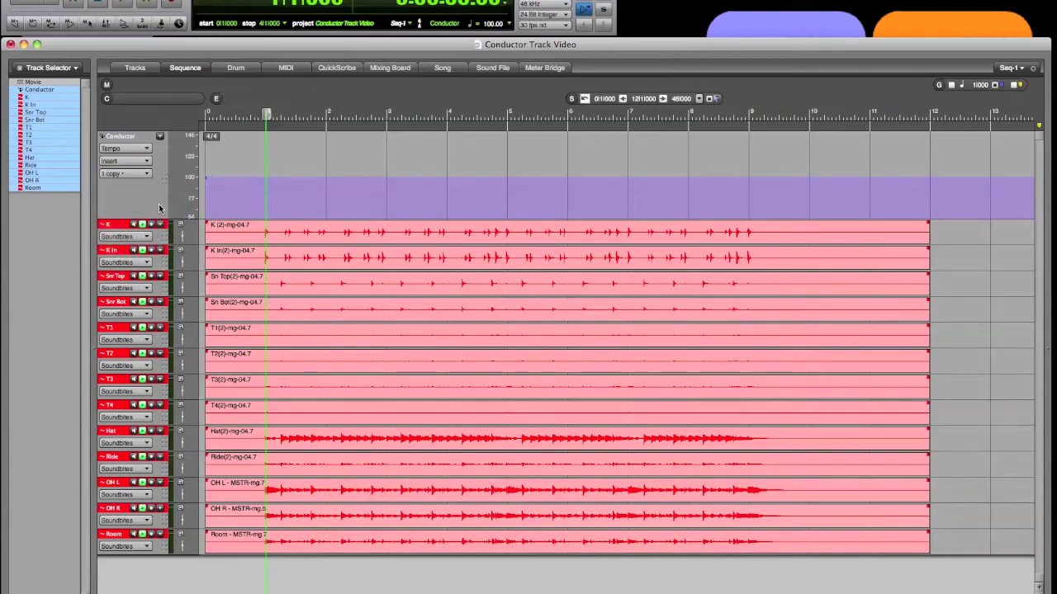
{"action": "left_click", "coordinate": [126, 175]}
{"action": "type", "text": "Edit"}
{"action": "key", "text": "Return"}
Duplicate the current take on all the grouped drum tracks and rename the copies Edit.
{"action": "mouse_move", "coordinate": [153, 217]}
{"action": "left_mouse_down"}
{"action": "mouse_move", "coordinate": [155, 163]}
{"action": "mouse_move", "coordinate": [162, 231]}
{"action": "left_mouse_up"}
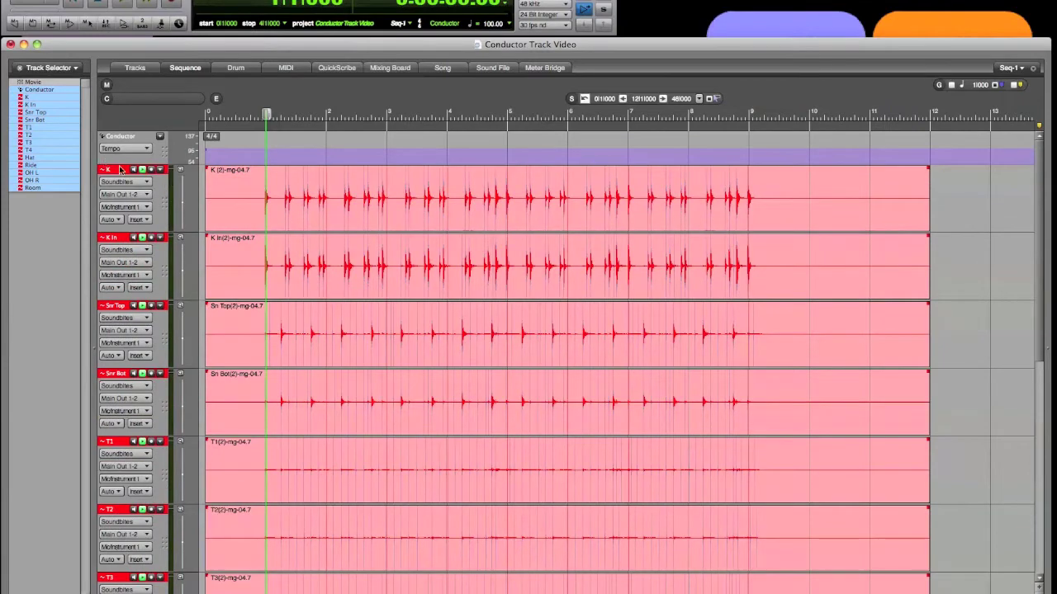
{"action": "left_click", "coordinate": [31, 100], "text": "alt"}
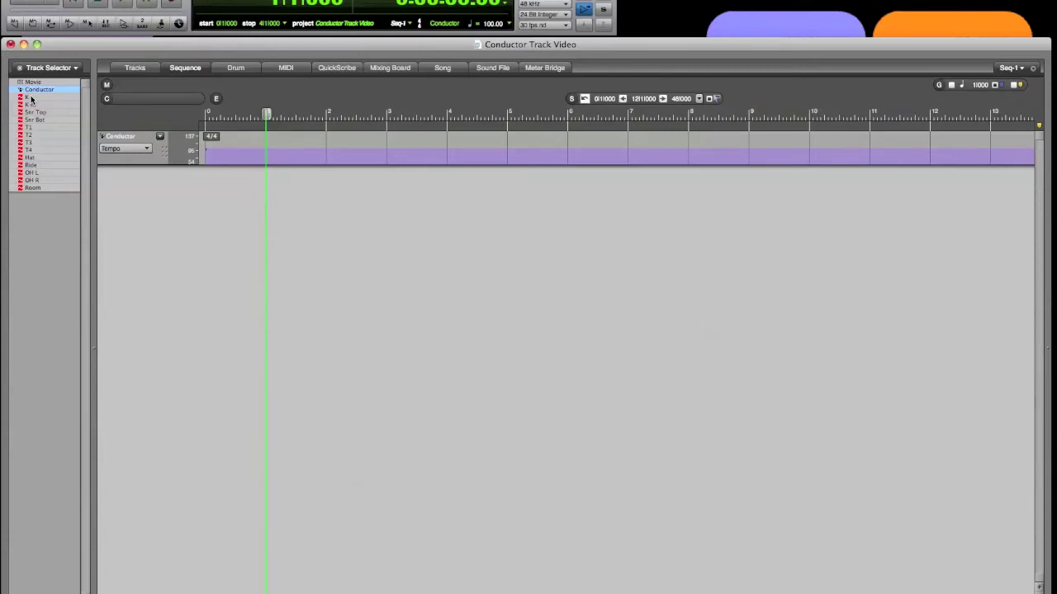
{"action": "left_click", "coordinate": [32, 99]}
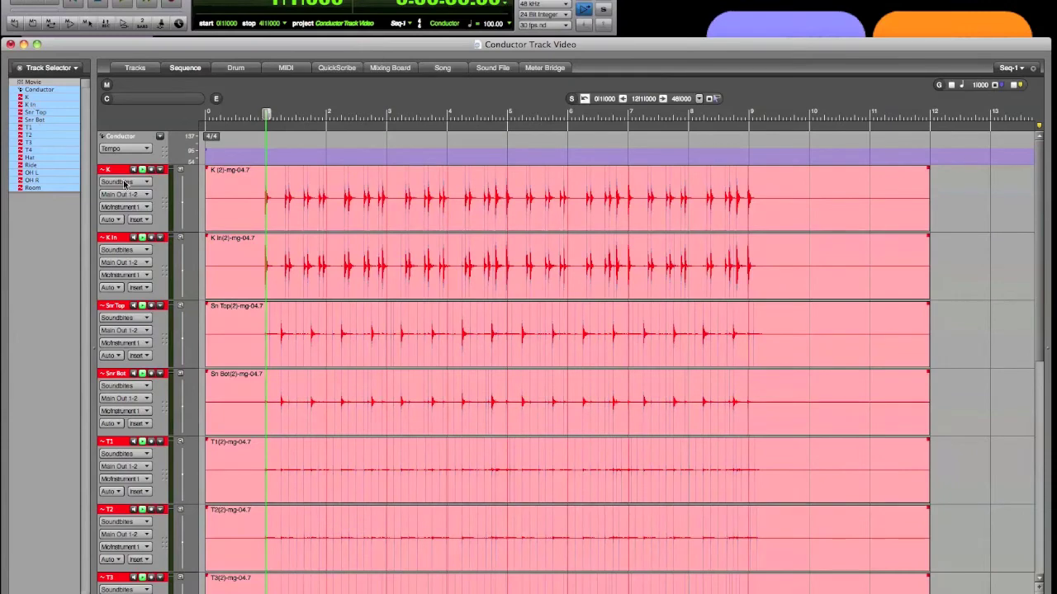
{"action": "left_click_drag", "start_coordinate": [159, 232], "coordinate": [155, 275]}
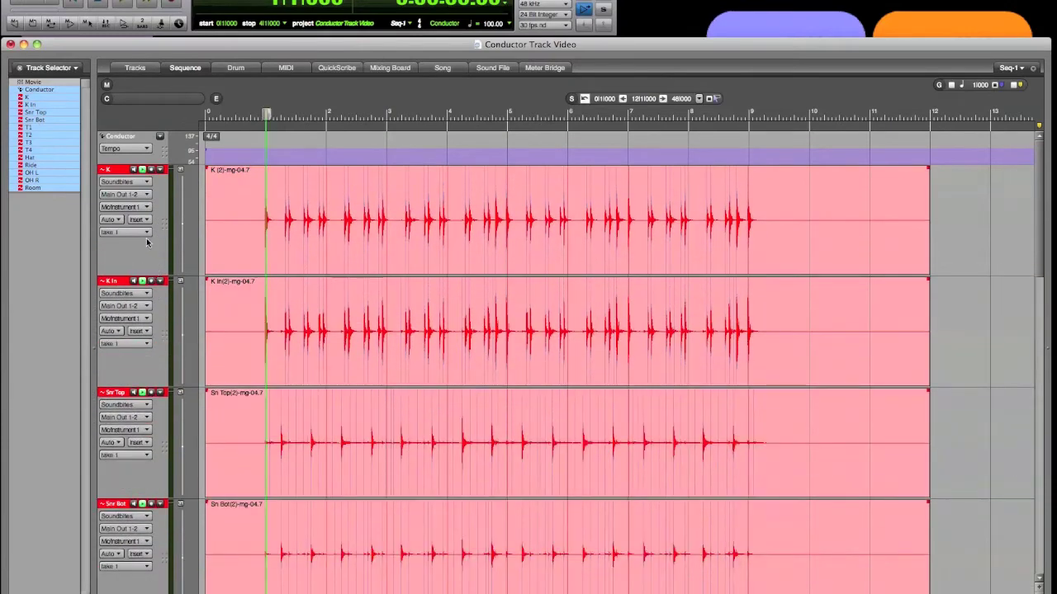
{"action": "left_click", "coordinate": [140, 232]}
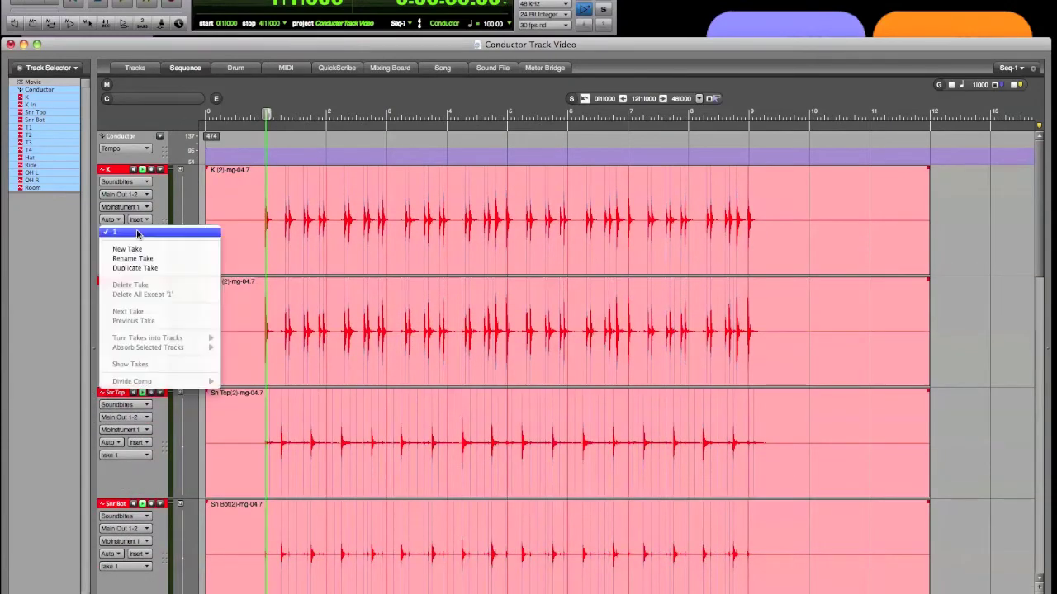
{"action": "left_click", "coordinate": [133, 267]}
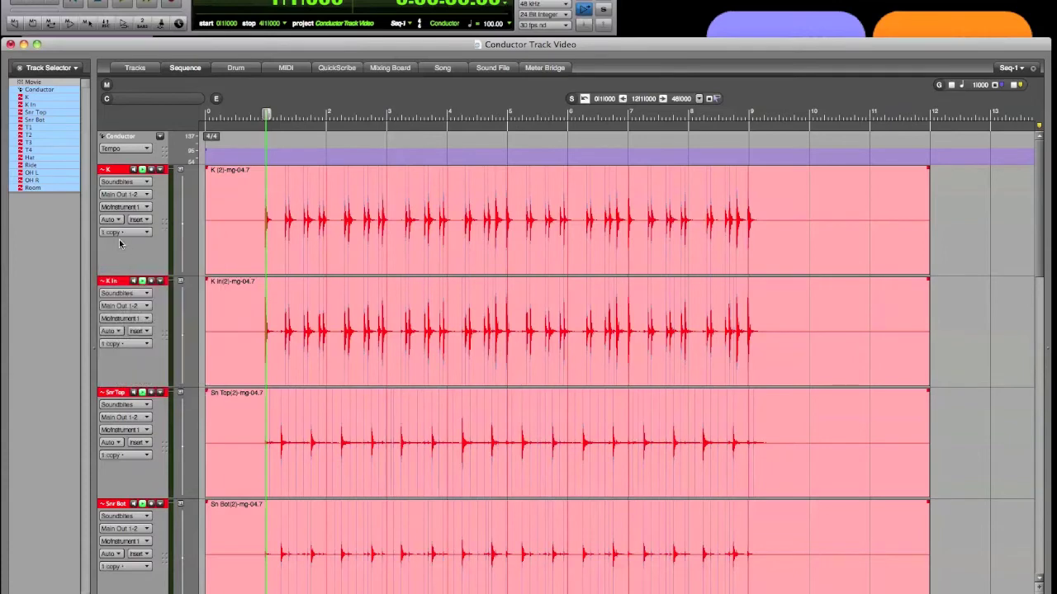
{"action": "double_click", "coordinate": [117, 231]}
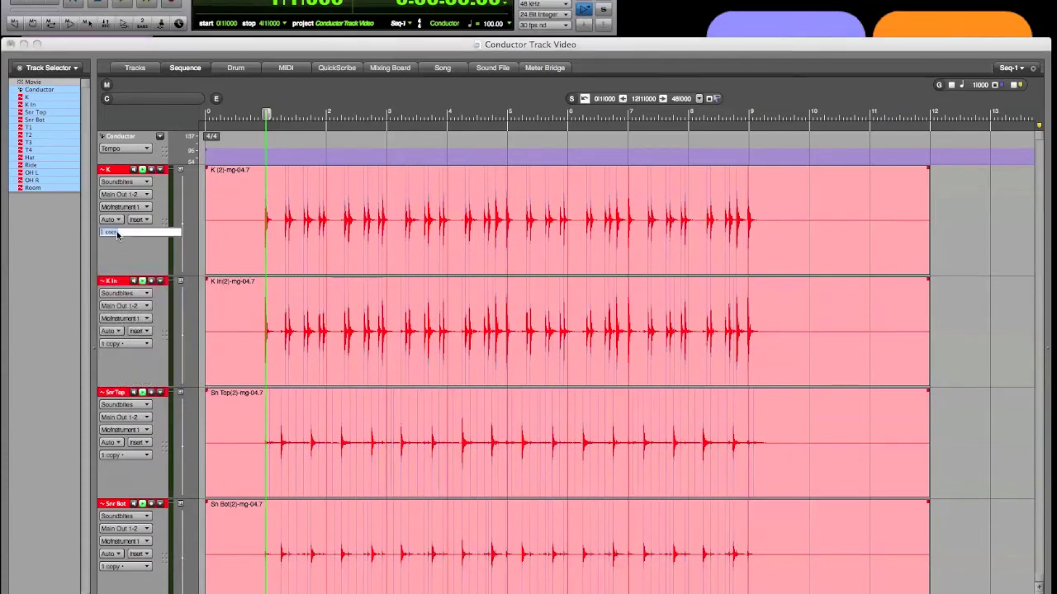
{"action": "type", "text": "Edit"}
{"action": "key", "text": "Return"}
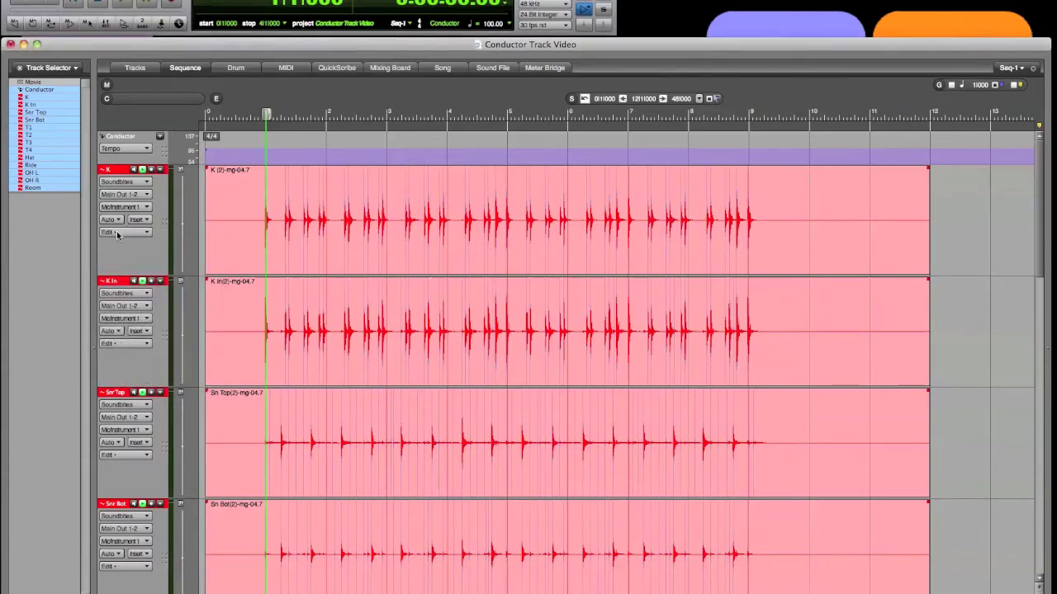
Reduce the height of all tracks so that more of the drum tracks fit in the sequence view.
{"action": "key", "text": "ctrl+Down"}
{"action": "key", "text": "ctrl+Down"}
{"action": "key", "text": "ctrl+Down"}
{"action": "key", "text": "ctrl+Down"}
{"action": "key", "text": "ctrl+Down"}
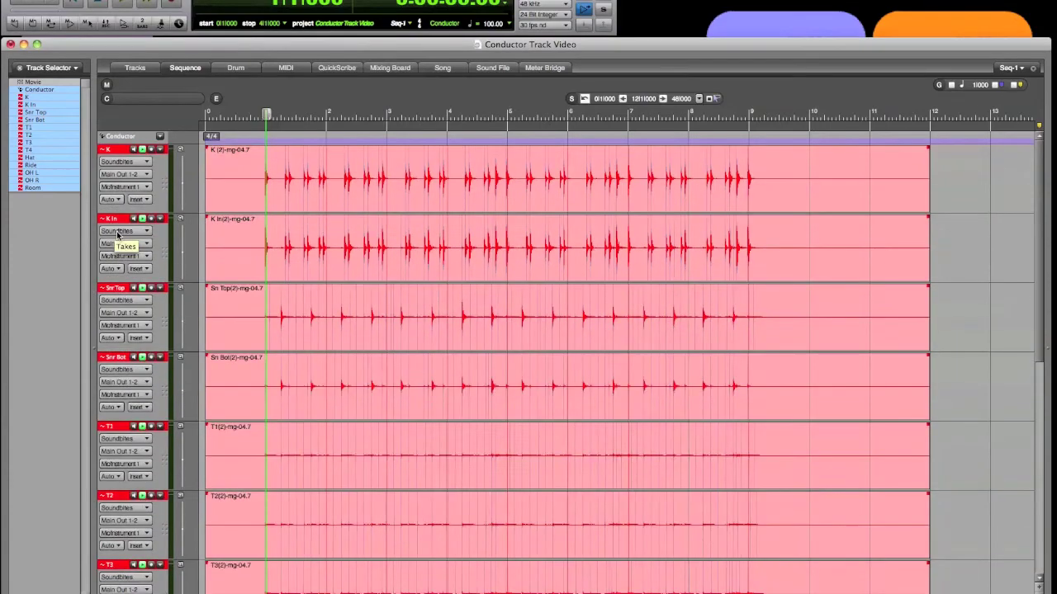
{"action": "key", "text": "ctrl+Up"}
{"action": "key", "text": "ctrl+Up"}
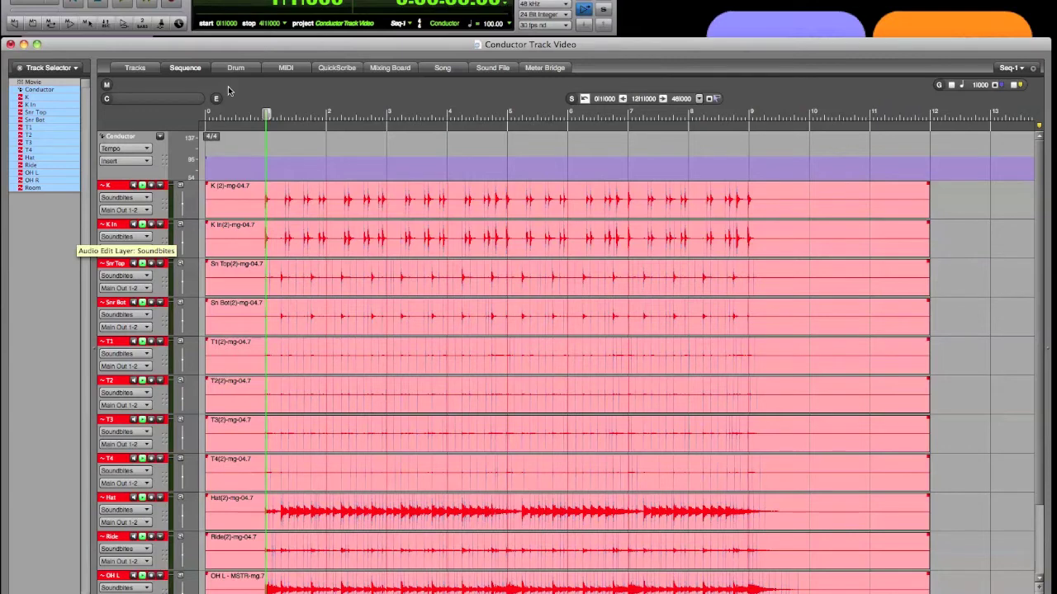
Look up the Suspend Track Grouping command among the track group options.
{"action": "left_click", "coordinate": [269, 0]}
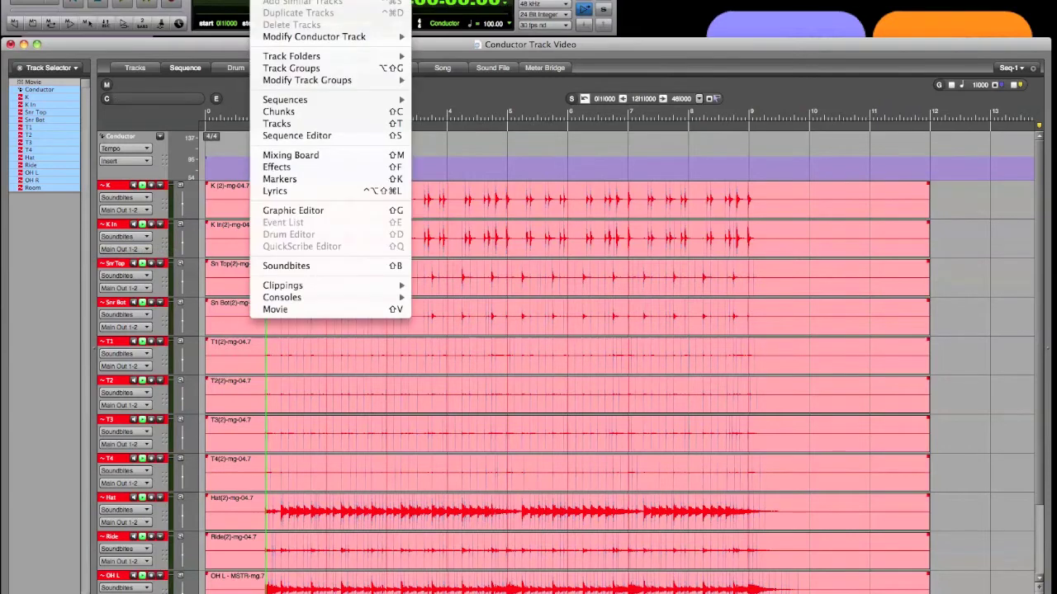
{"action": "mouse_move", "coordinate": [281, 83]}
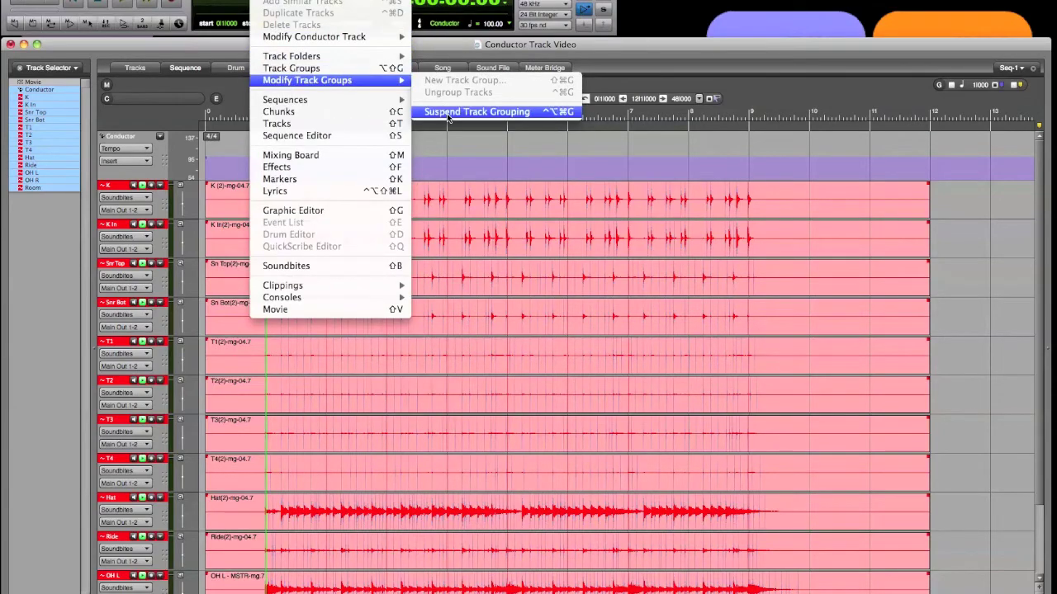
{"action": "left_click", "coordinate": [552, 119]}
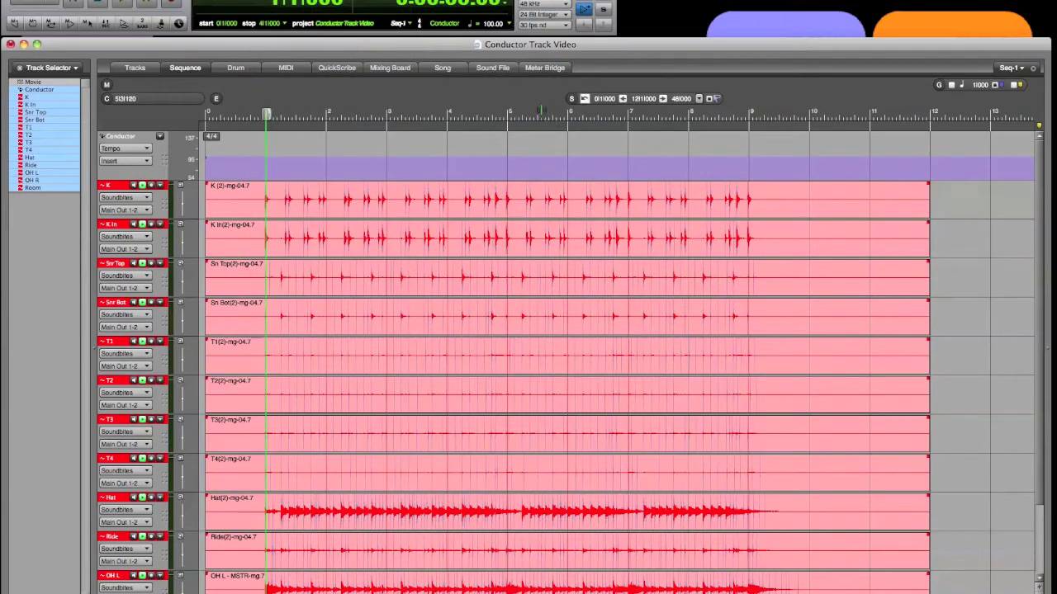
Hide every drum track except K, Snr Top and Hat, keeping the Conductor track shown.
{"action": "left_click", "coordinate": [45, 105]}
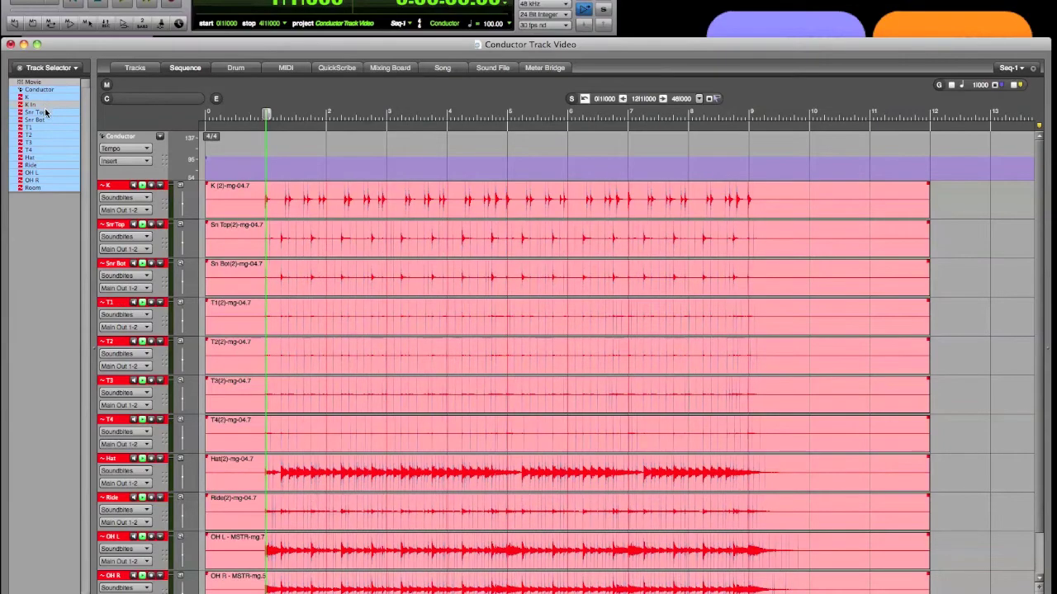
{"action": "left_click", "coordinate": [43, 120]}
{"action": "left_click_drag", "start_coordinate": [39, 129], "coordinate": [36, 189]}
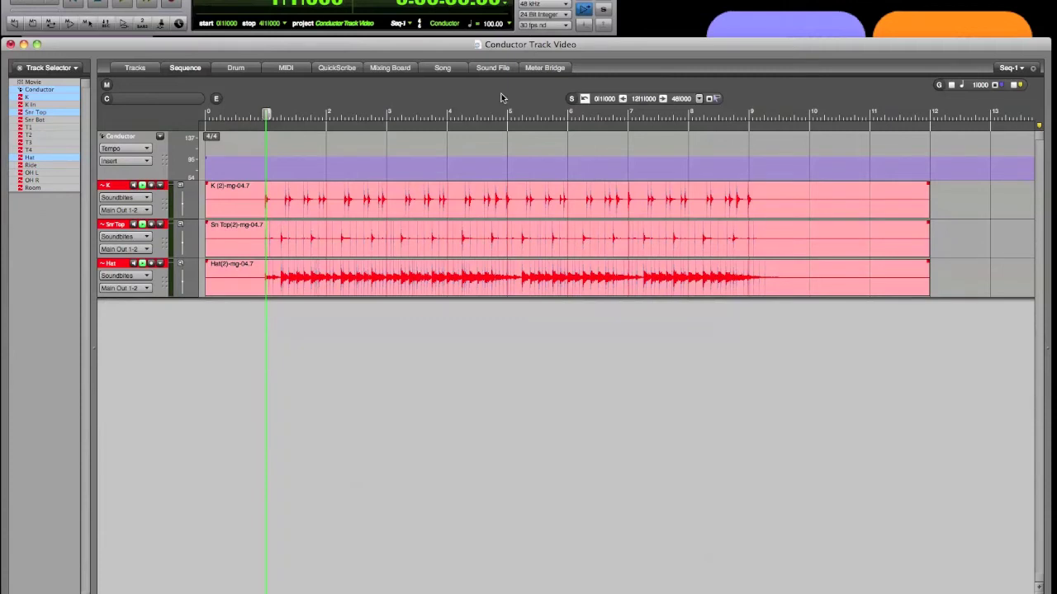
Open the Adjust Beats settings for the Conductor track, with the kick, snare and hat waveforms enlarged.
{"action": "key", "text": "super+Right"}
{"action": "key", "text": "super+Right"}
{"action": "key", "text": "super+Right"}
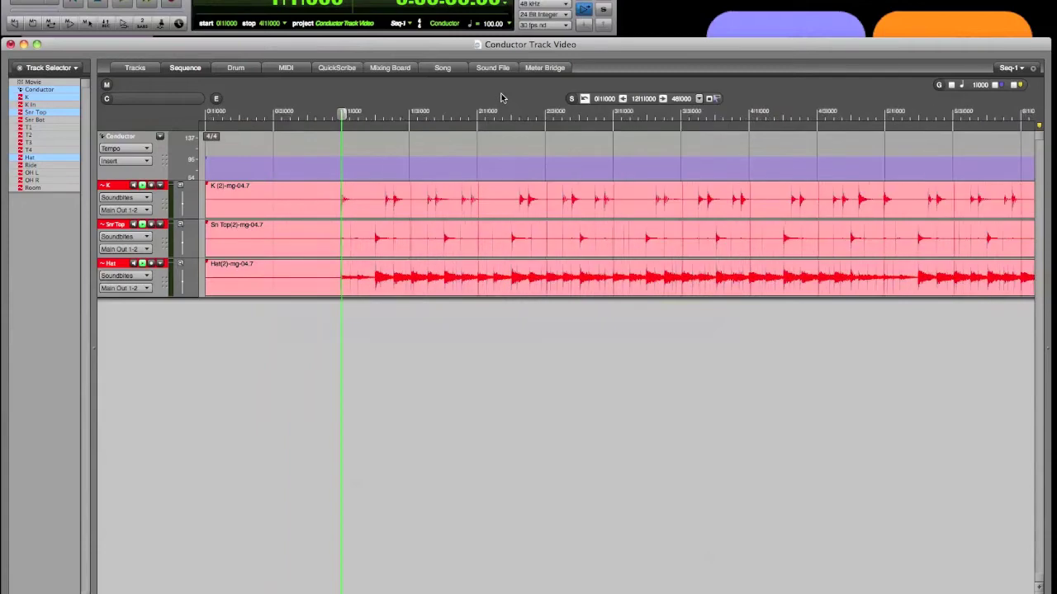
{"action": "key", "text": "super+Up"}
{"action": "key", "text": "super+Up"}
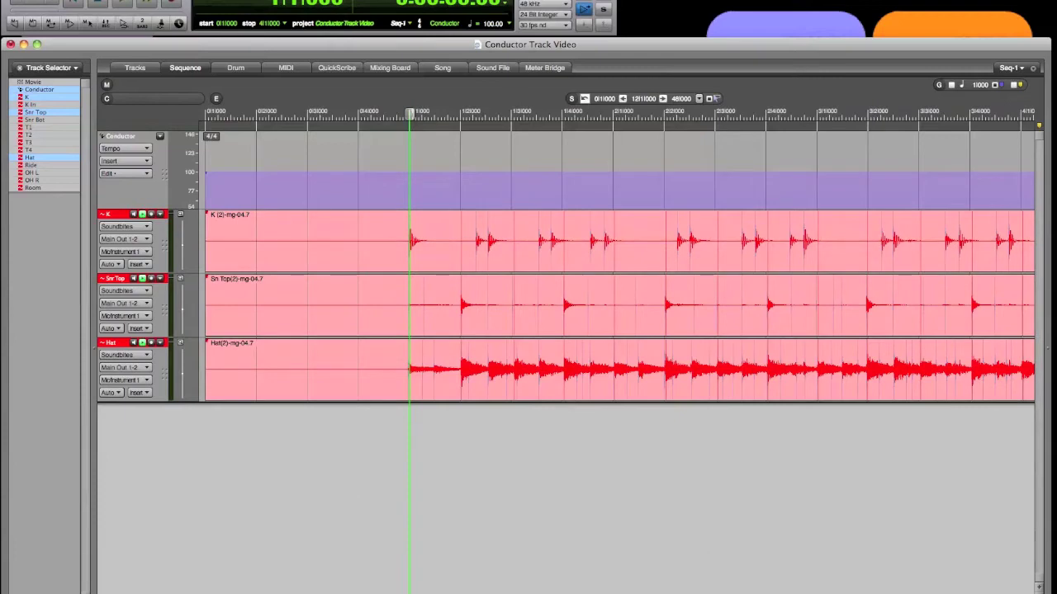
{"action": "left_click", "coordinate": [248, 1]}
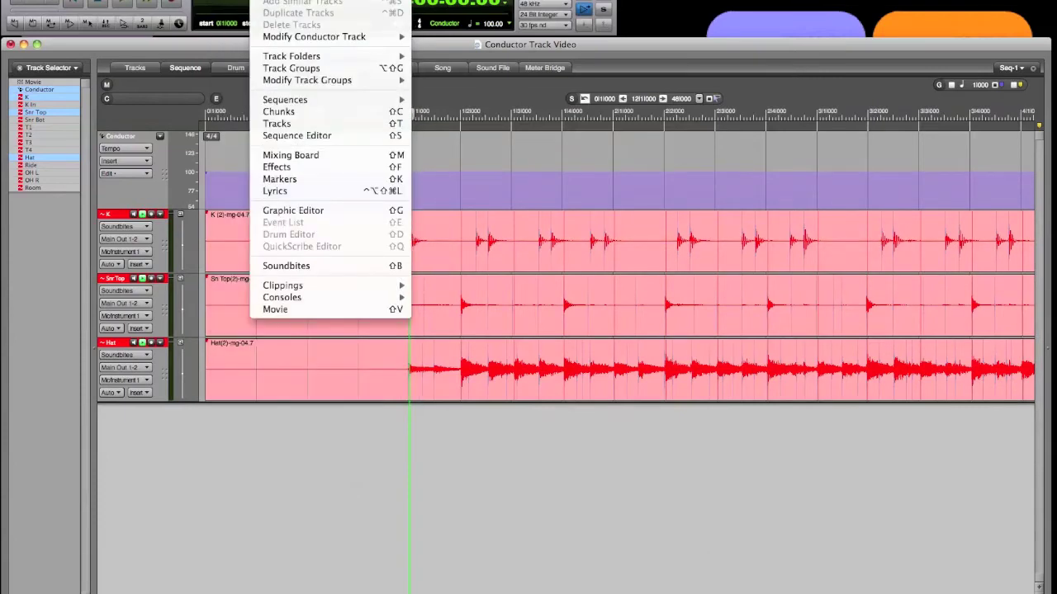
{"action": "mouse_move", "coordinate": [273, 43]}
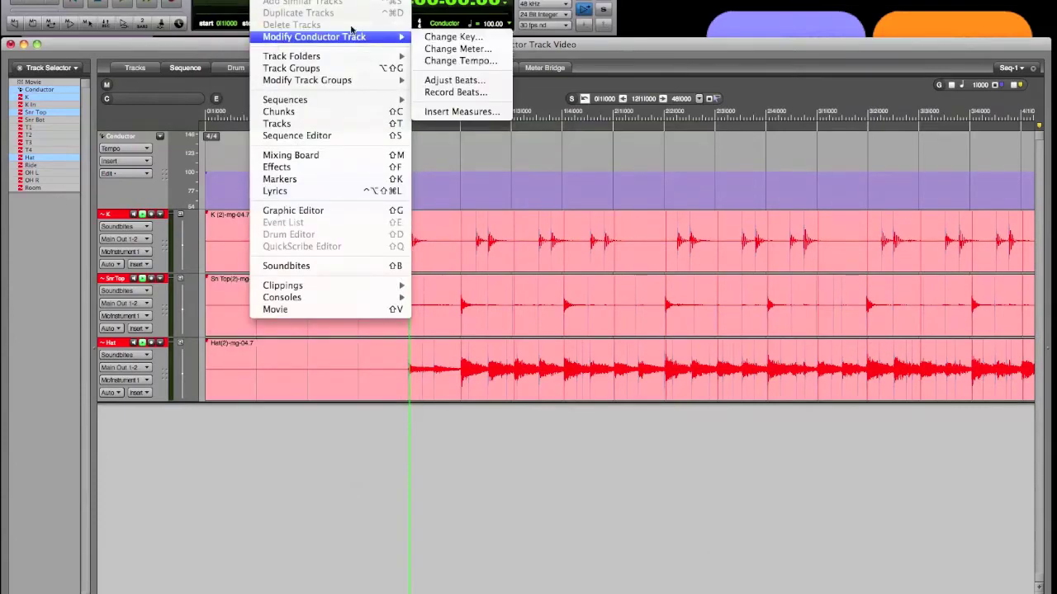
{"action": "left_click", "coordinate": [472, 81]}
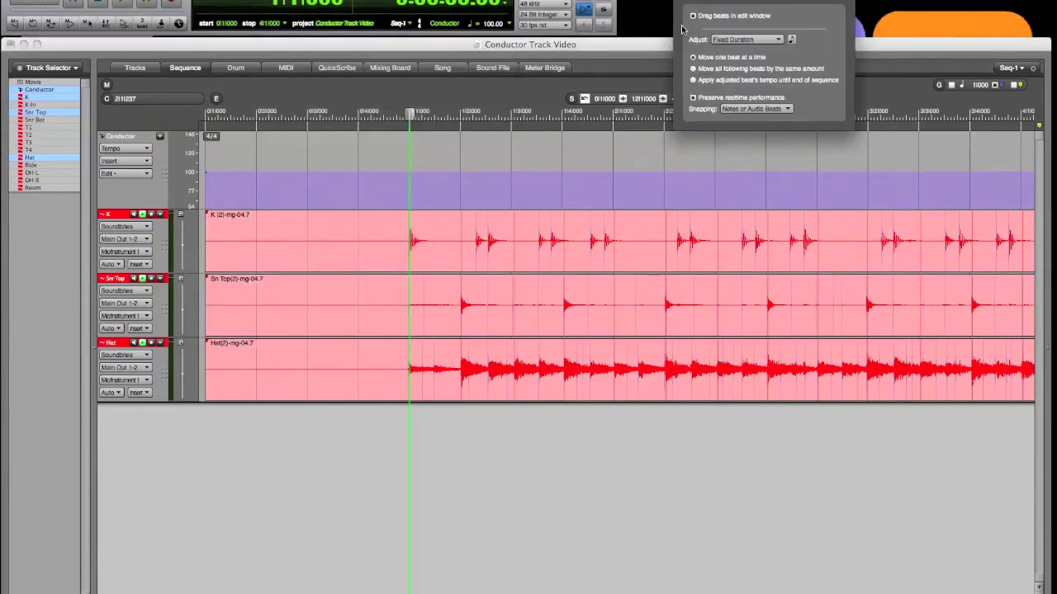
Set Adjust Beats to work in a Fixed Duration of an eighth note.
{"action": "left_click", "coordinate": [737, 40]}
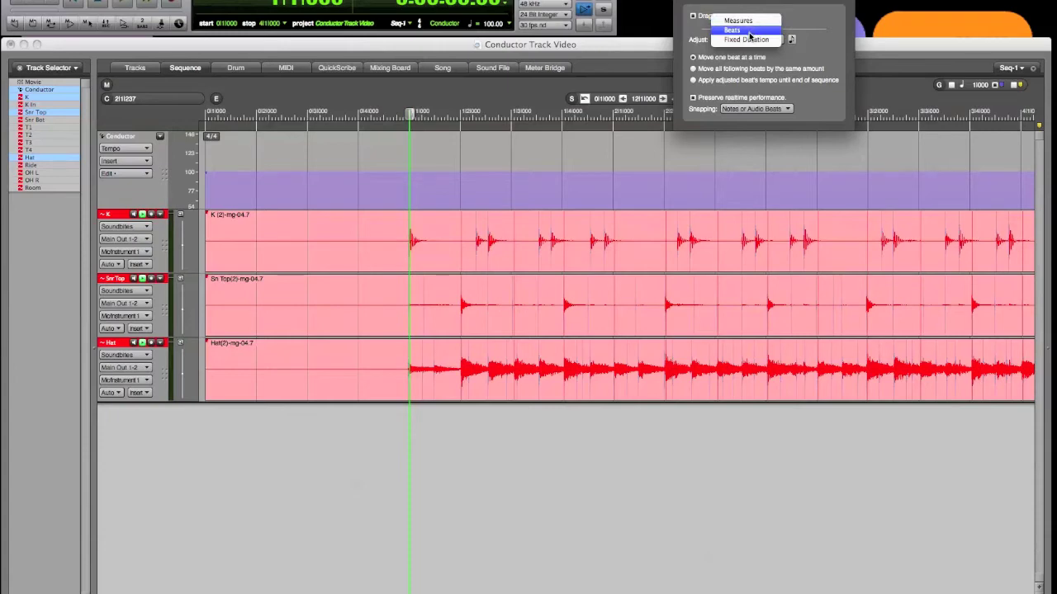
{"action": "left_click", "coordinate": [746, 39]}
{"action": "left_click", "coordinate": [793, 42]}
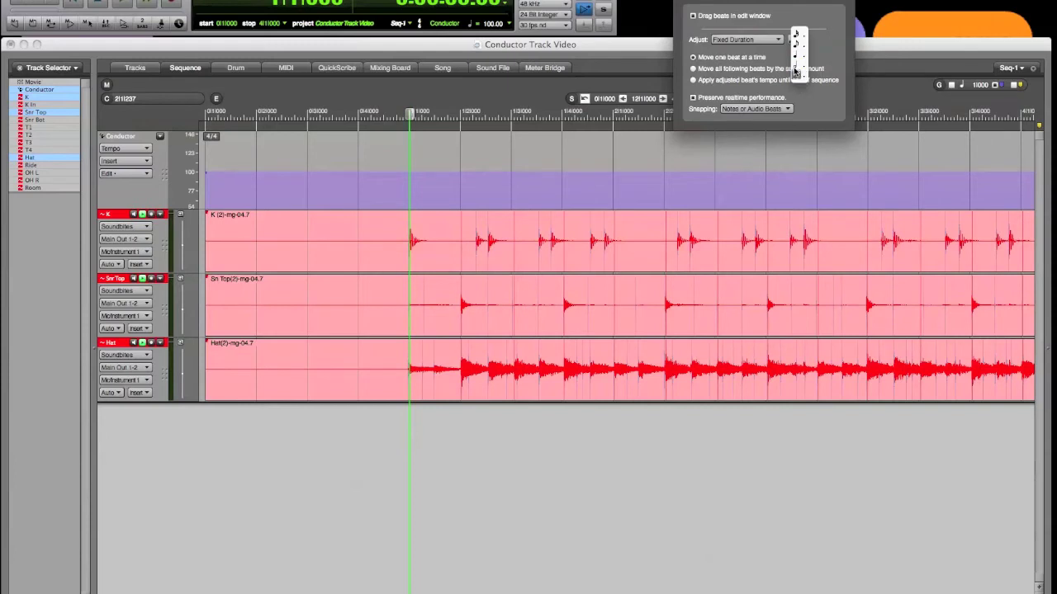
{"action": "left_click", "coordinate": [793, 46]}
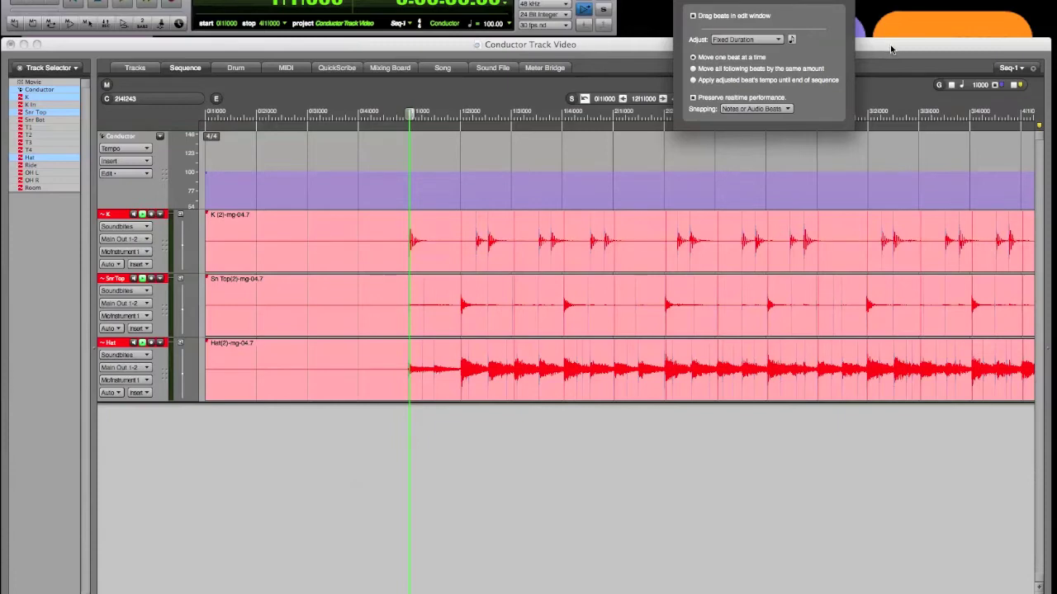
Move the beat lines of measure 1, from its downbeat to beat 2, onto the matching kick, hat and snare hits.
{"action": "left_click", "coordinate": [620, 49]}
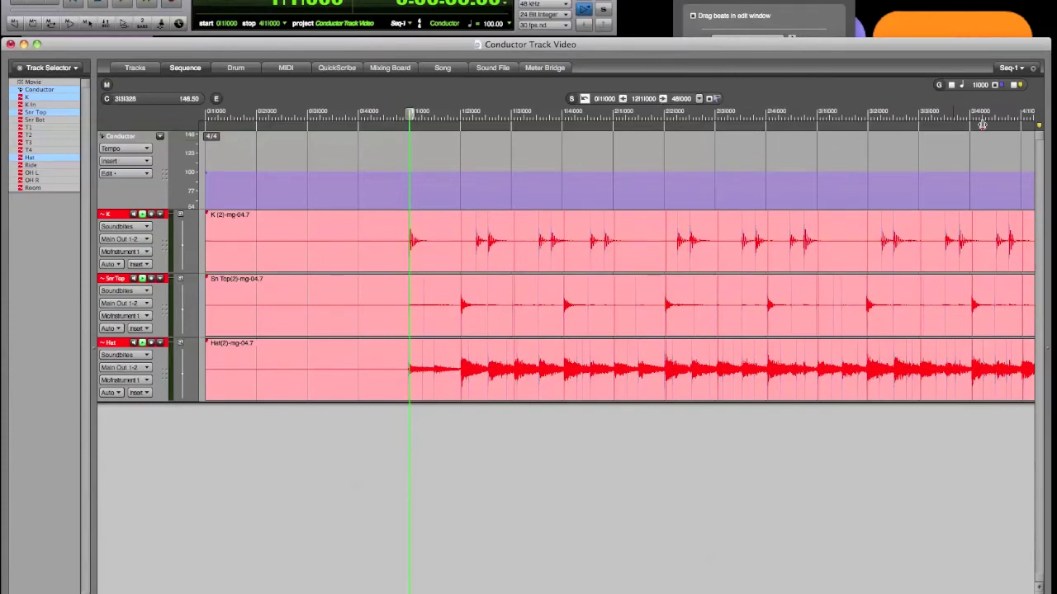
{"action": "left_click", "coordinate": [995, 86]}
{"action": "key", "text": "super+bracketright"}
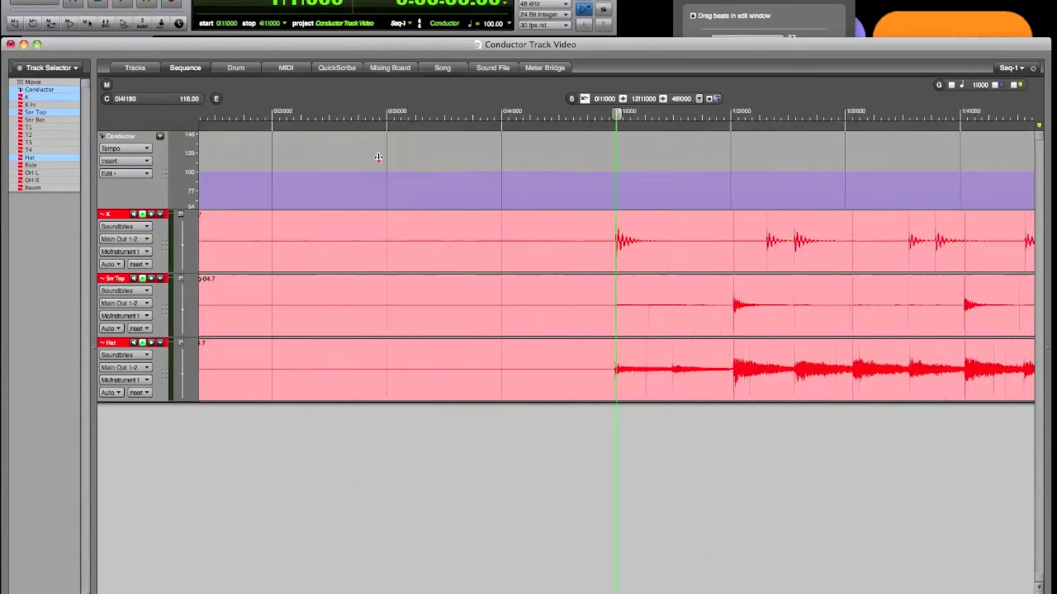
{"action": "key", "text": "super+bracketright"}
{"action": "key", "text": "super+alt+bracketright"}
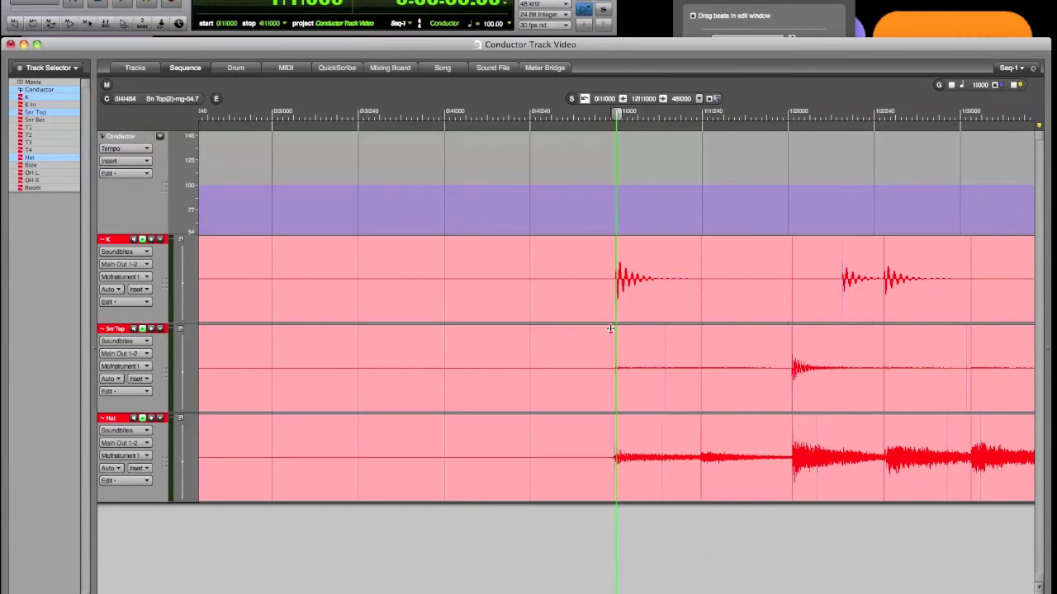
{"action": "key", "text": "super+bracketleft"}
{"action": "key", "text": "super+bracketleft"}
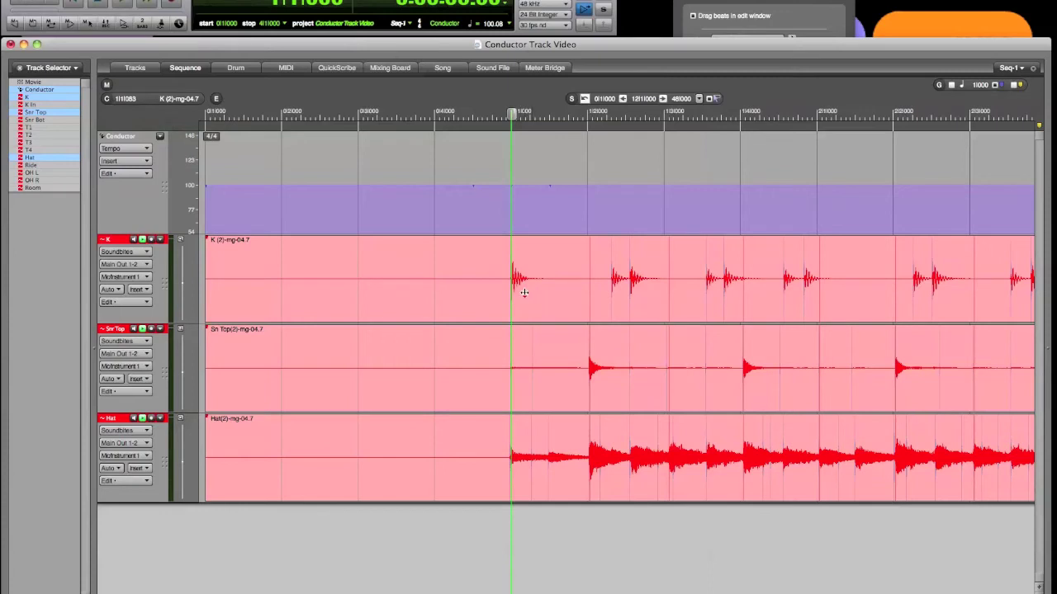
{"action": "left_click", "coordinate": [547, 481]}
{"action": "left_click_drag", "start_coordinate": [587, 403], "coordinate": [585, 401]}
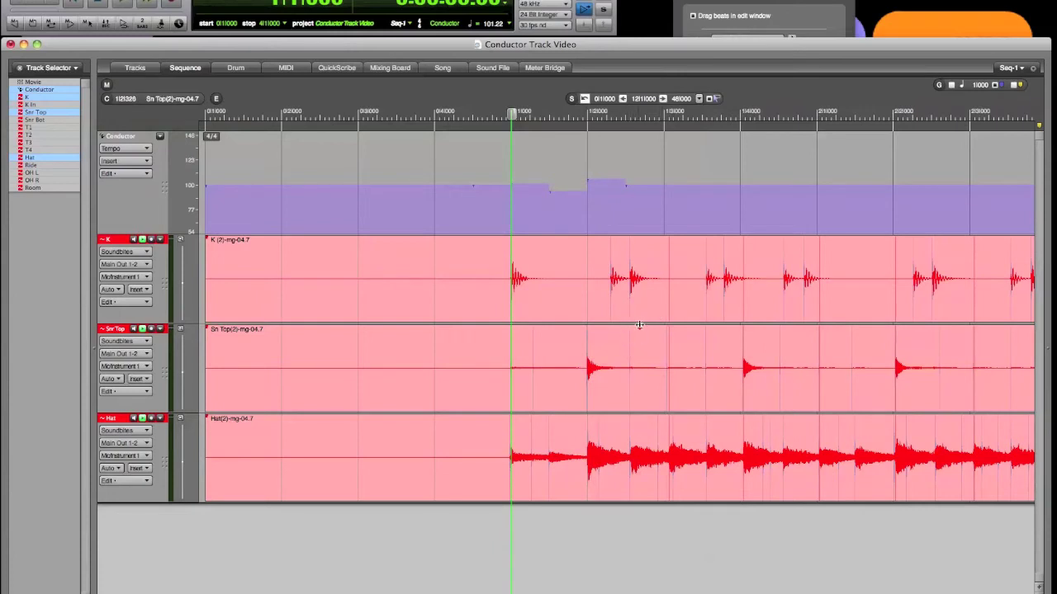
Align the remaining eighth-note beats of measure 1 and the downbeat of measure 2 with the recorded drum hits.
{"action": "left_click_drag", "start_coordinate": [630, 313], "coordinate": [631, 313]}
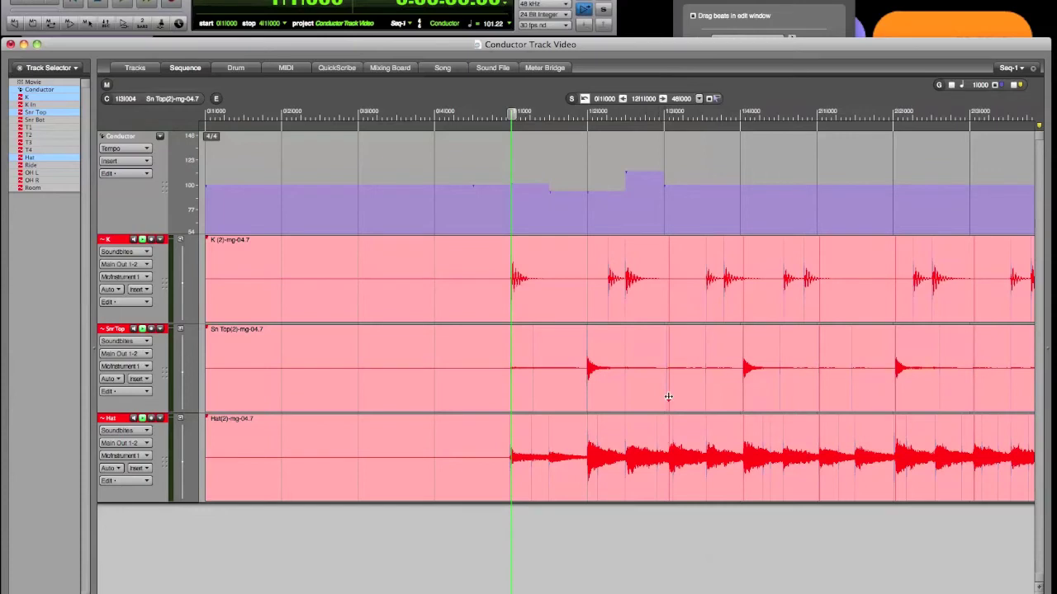
{"action": "left_click", "coordinate": [666, 465]}
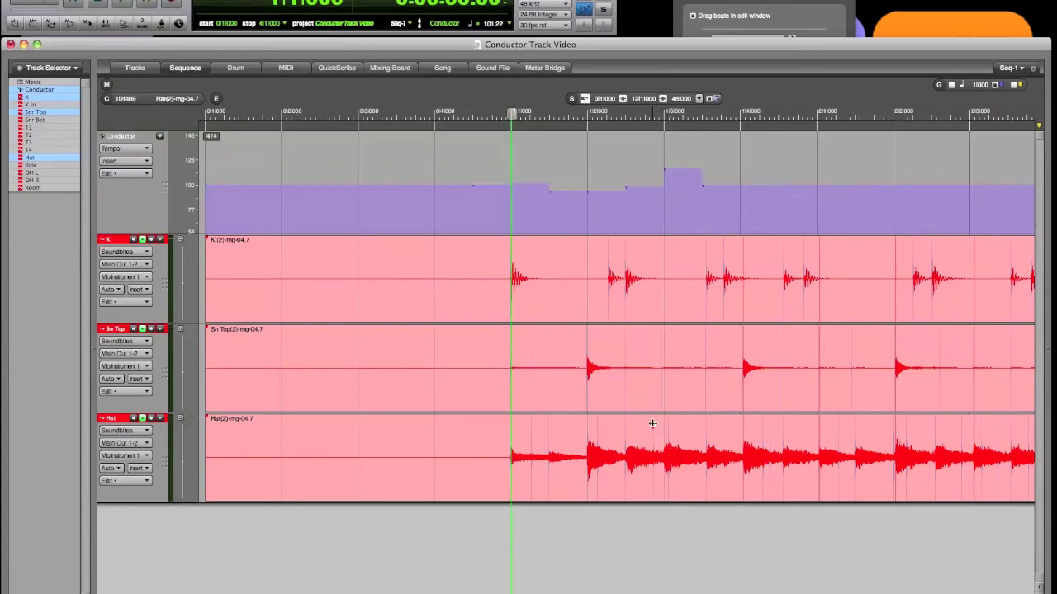
{"action": "left_click", "coordinate": [702, 469]}
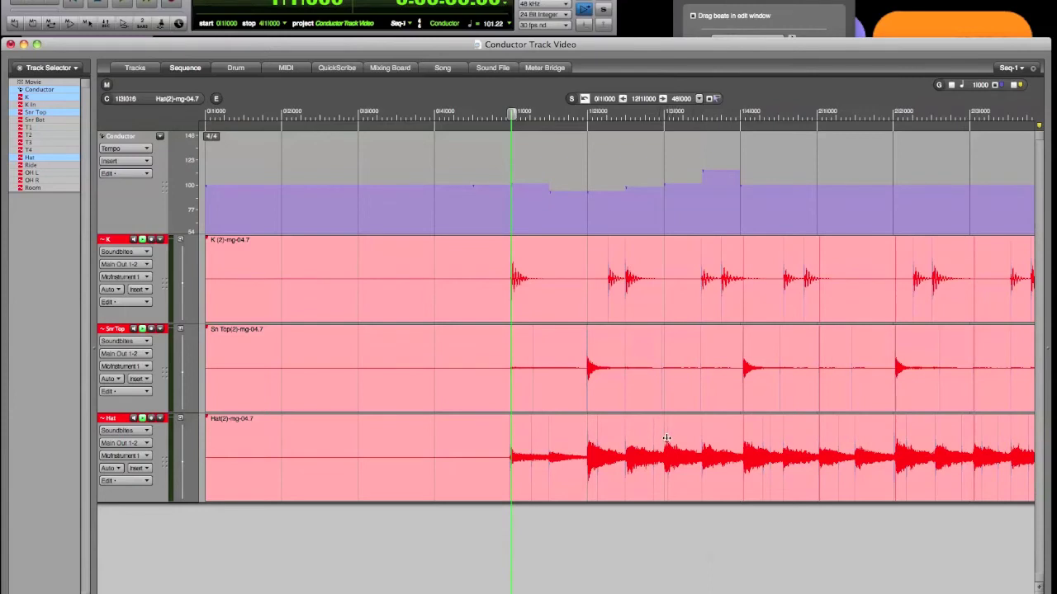
{"action": "left_click_drag", "start_coordinate": [666, 439], "coordinate": [664, 437]}
{"action": "left_click_drag", "start_coordinate": [701, 314], "coordinate": [701, 315]}
{"action": "left_click_drag", "start_coordinate": [740, 381], "coordinate": [744, 381]}
{"action": "left_click_drag", "start_coordinate": [782, 304], "coordinate": [781, 304]}
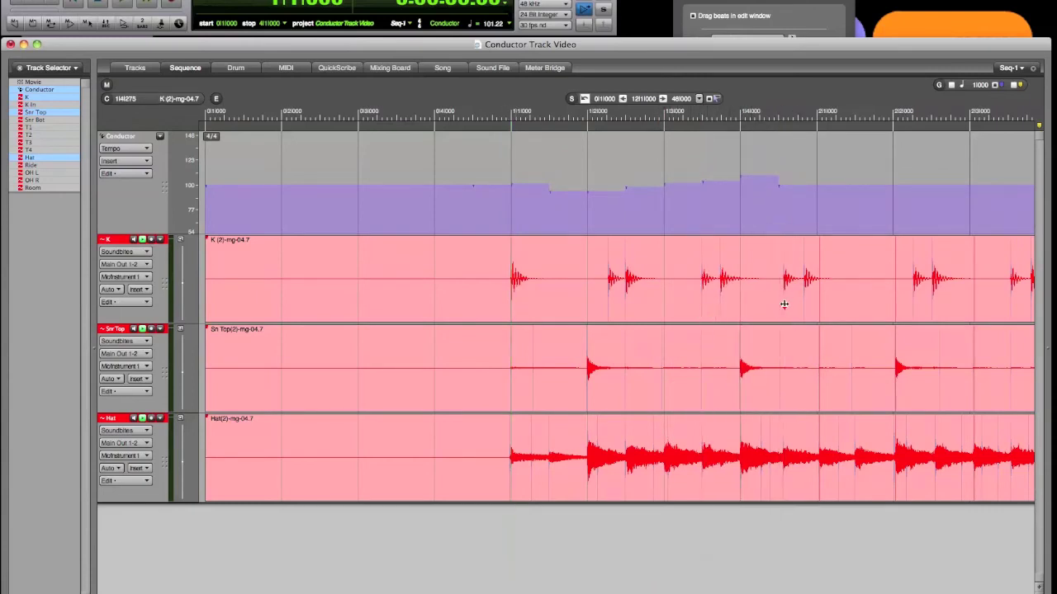
{"action": "left_click_drag", "start_coordinate": [816, 459], "coordinate": [816, 459]}
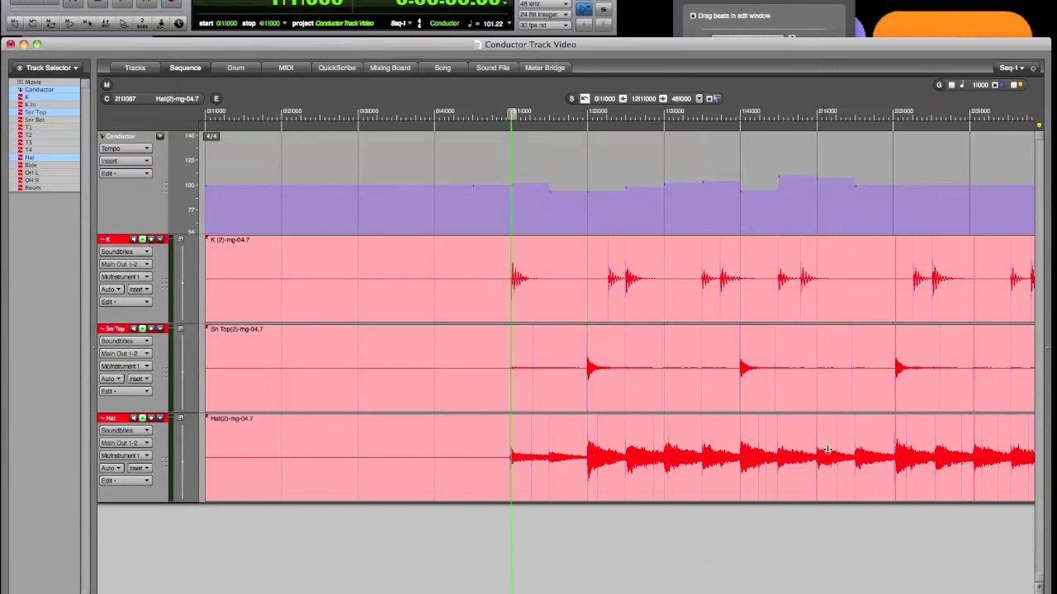
Align the eighth-note beats of measure 2, through the start of measure 3, with the kick, snare and hat hits.
{"action": "key", "text": "super+bracketleft"}
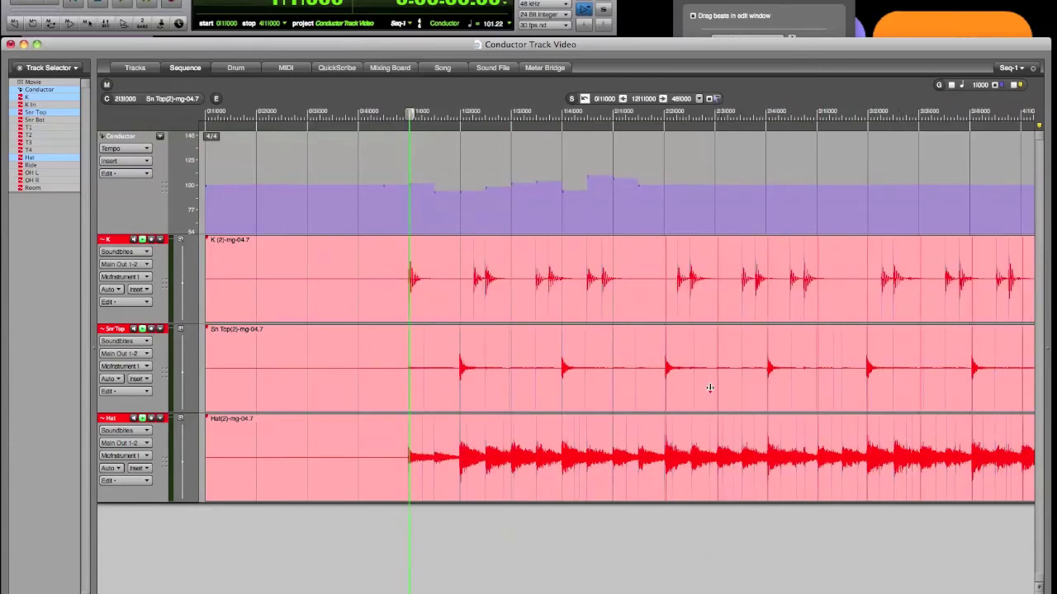
{"action": "left_click_drag", "start_coordinate": [691, 446], "coordinate": [741, 432]}
{"action": "left_click_drag", "start_coordinate": [767, 384], "coordinate": [768, 385]}
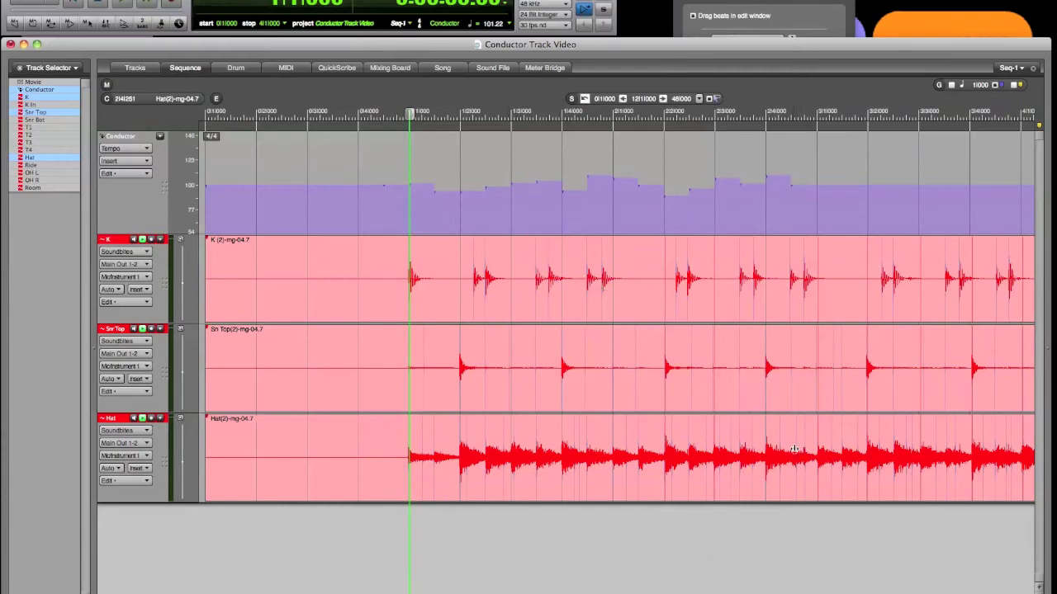
{"action": "left_click_drag", "start_coordinate": [792, 312], "coordinate": [790, 314]}
{"action": "left_click_drag", "start_coordinate": [817, 417], "coordinate": [842, 432]}
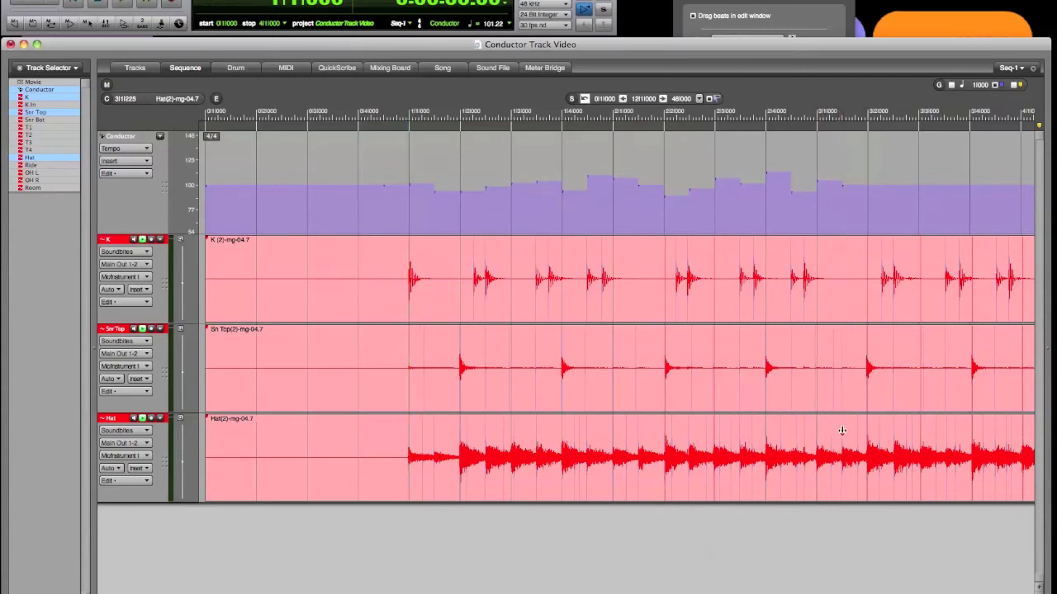
Align the eighth-note beats of measure 3, from beat 2 to beat 4, with the snare, kick and hat hits.
{"action": "left_click_drag", "start_coordinate": [868, 399], "coordinate": [870, 399]}
{"action": "left_click_drag", "start_coordinate": [891, 311], "coordinate": [893, 312]}
{"action": "left_click_drag", "start_coordinate": [920, 434], "coordinate": [921, 435]}
{"action": "left_click_drag", "start_coordinate": [943, 310], "coordinate": [942, 309]}
{"action": "left_click_drag", "start_coordinate": [972, 370], "coordinate": [977, 375]}
Align the eighth-note beats of measure 4, up to beat 3, with the recorded drum hits.
{"action": "key", "text": "super+Left"}
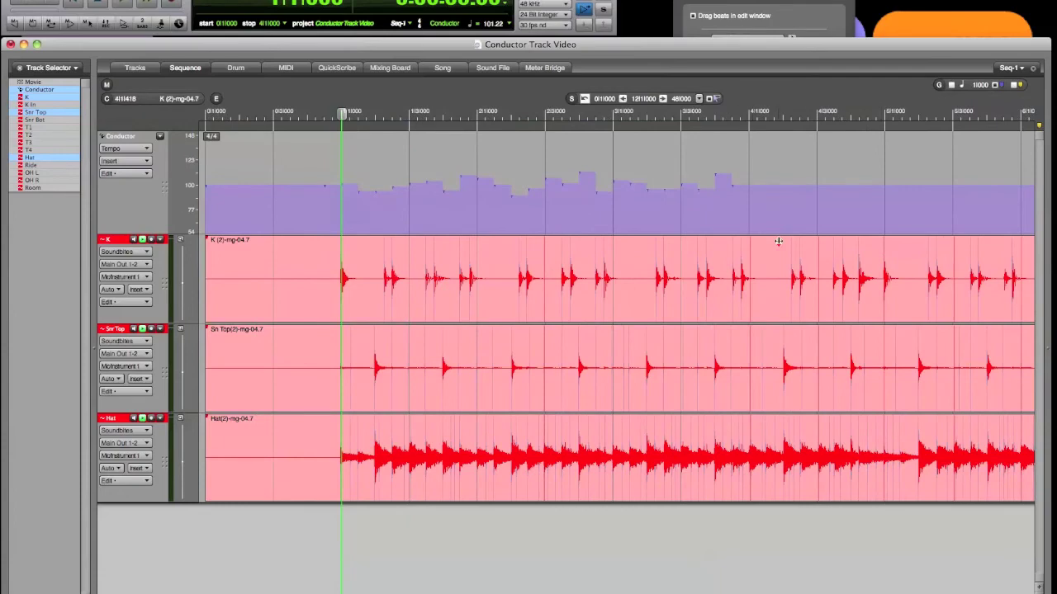
{"action": "left_click", "coordinate": [765, 452]}
{"action": "left_click_drag", "start_coordinate": [781, 388], "coordinate": [785, 389]}
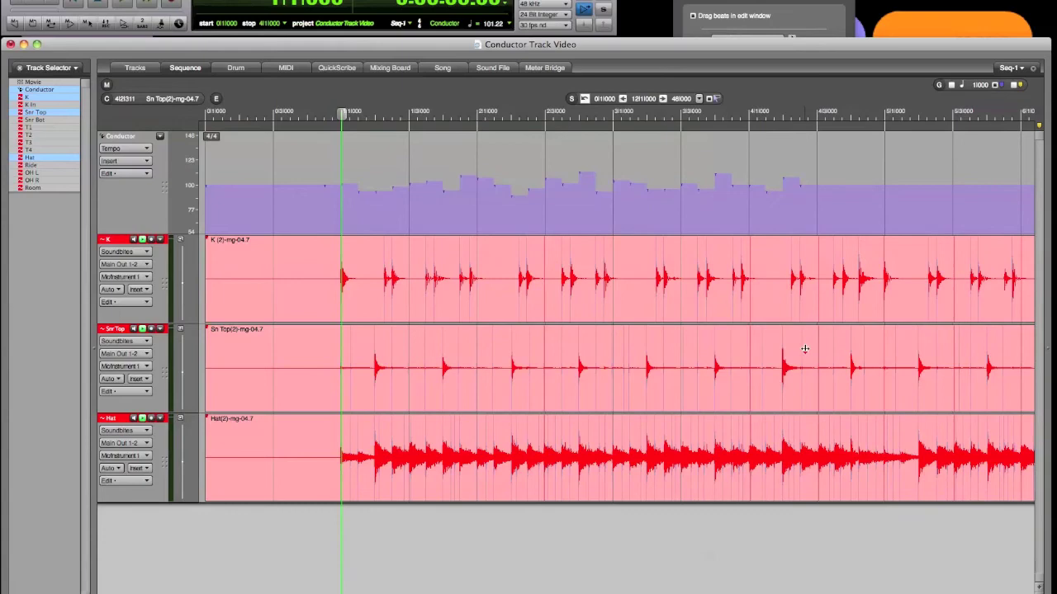
{"action": "left_click_drag", "start_coordinate": [800, 317], "coordinate": [801, 319]}
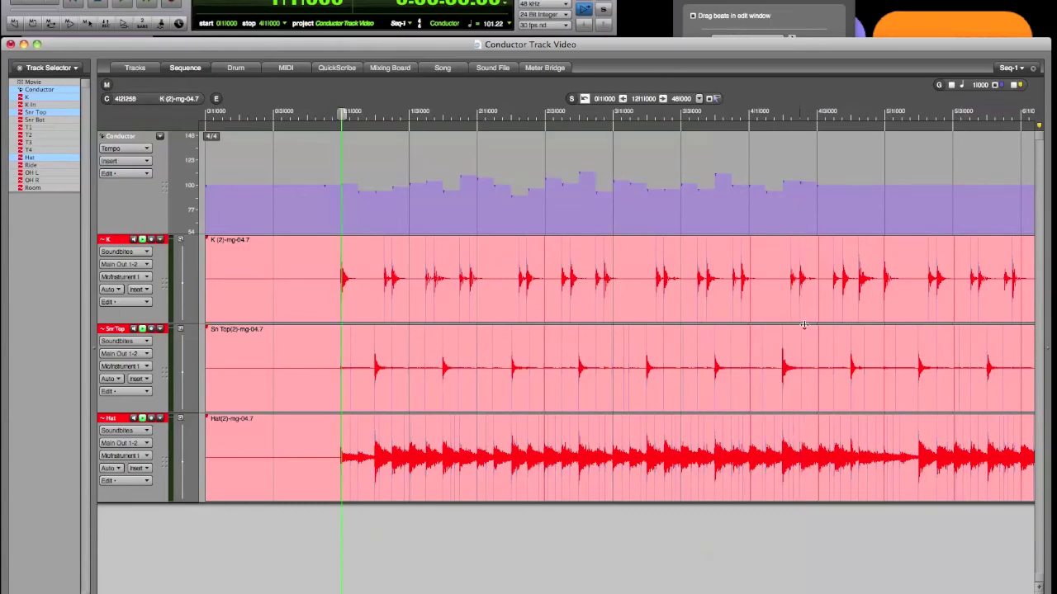
{"action": "left_click", "coordinate": [819, 430]}
Undo the misplaced eighth-note beat after beat 3 of measure 4, and align that beat through the downbeat of measure 5 with the drum hits.
{"action": "left_click_drag", "start_coordinate": [843, 308], "coordinate": [845, 313]}
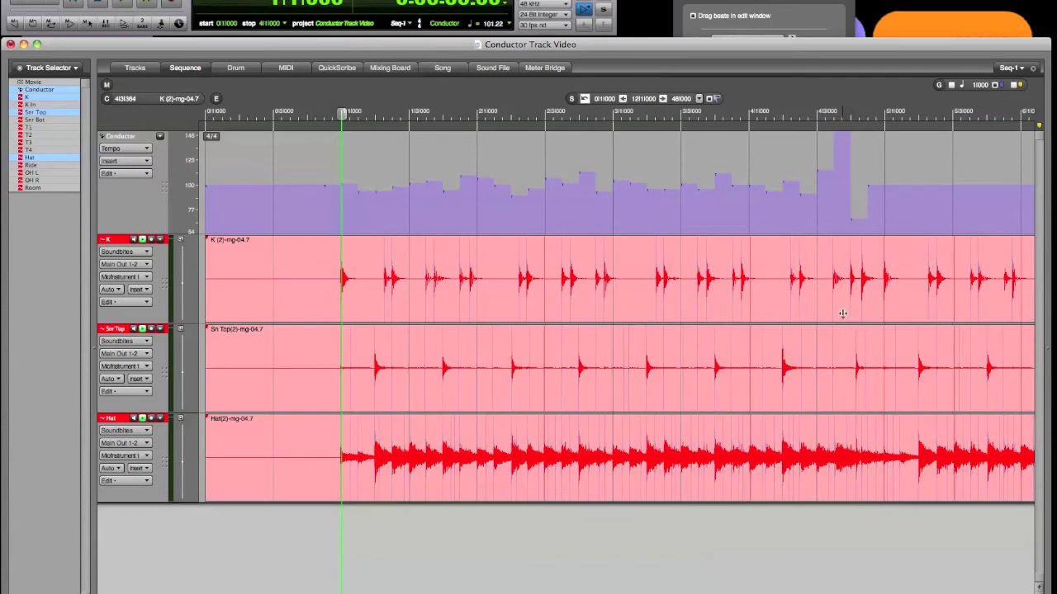
{"action": "key", "text": "super+z"}
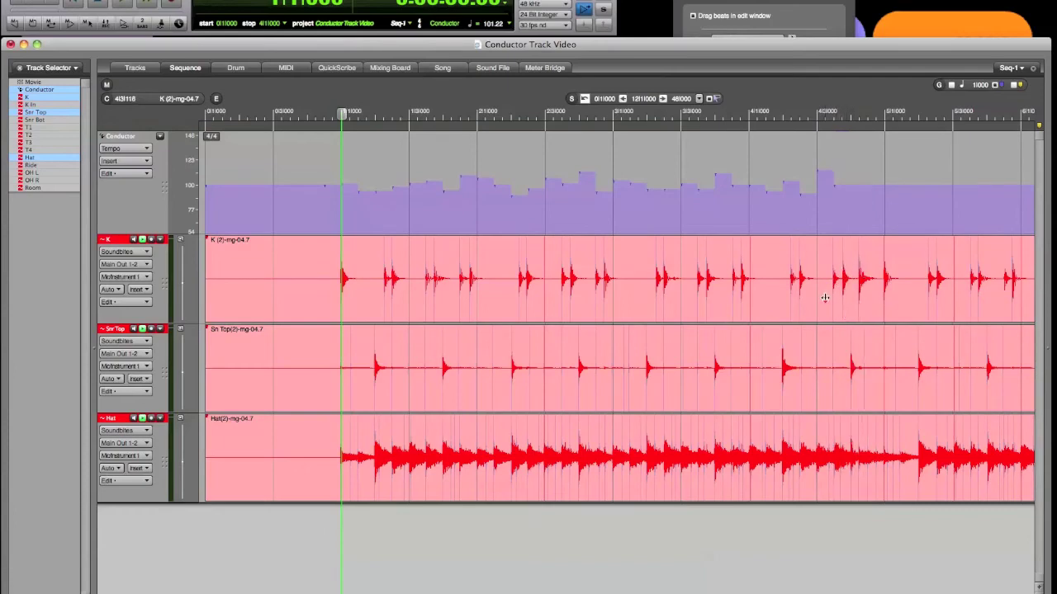
{"action": "left_click", "coordinate": [837, 447]}
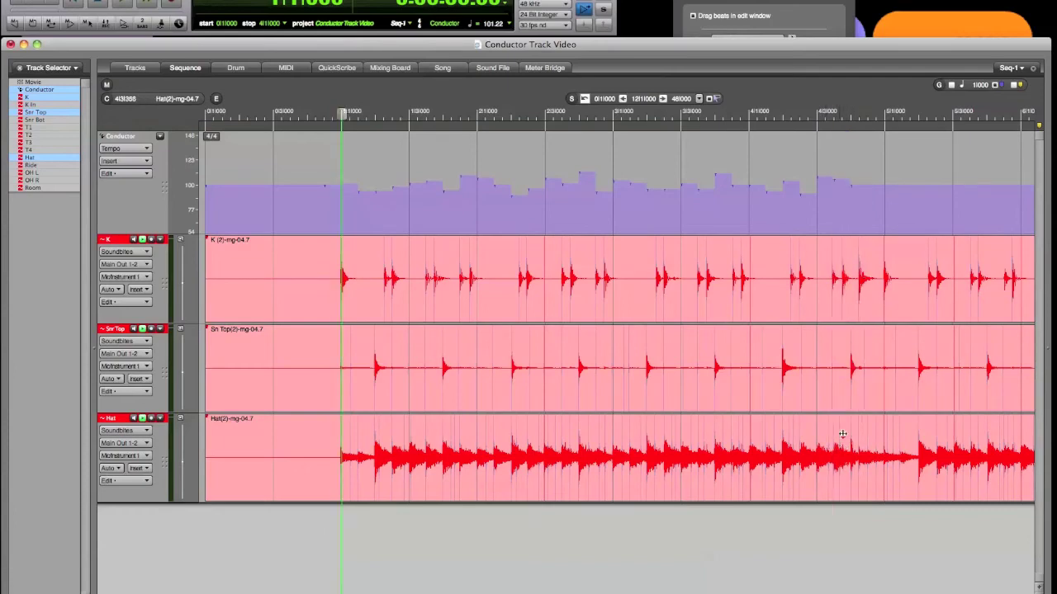
{"action": "left_click", "coordinate": [848, 380]}
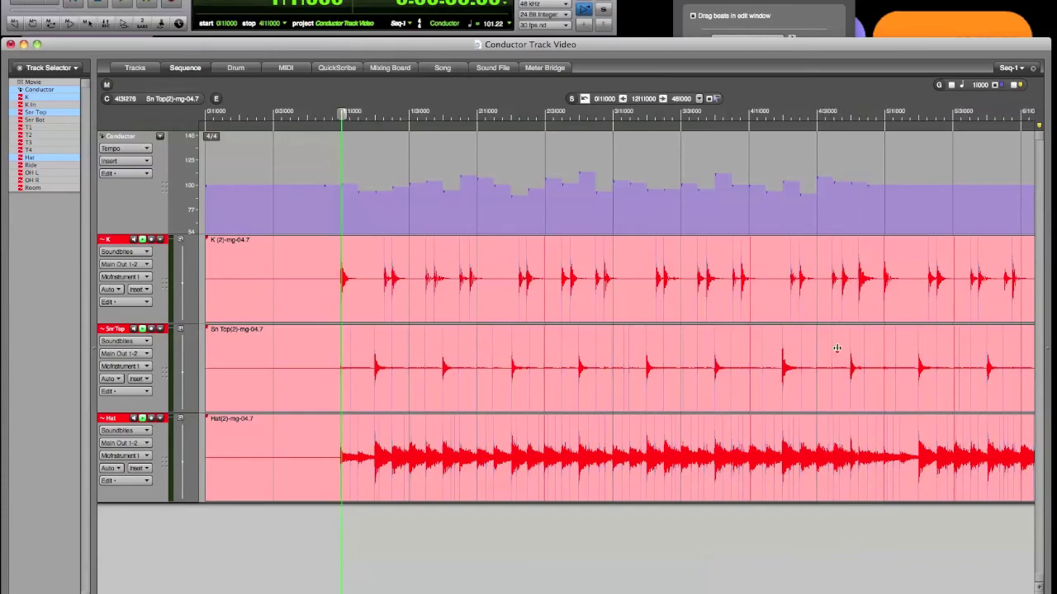
{"action": "left_click", "coordinate": [880, 322]}
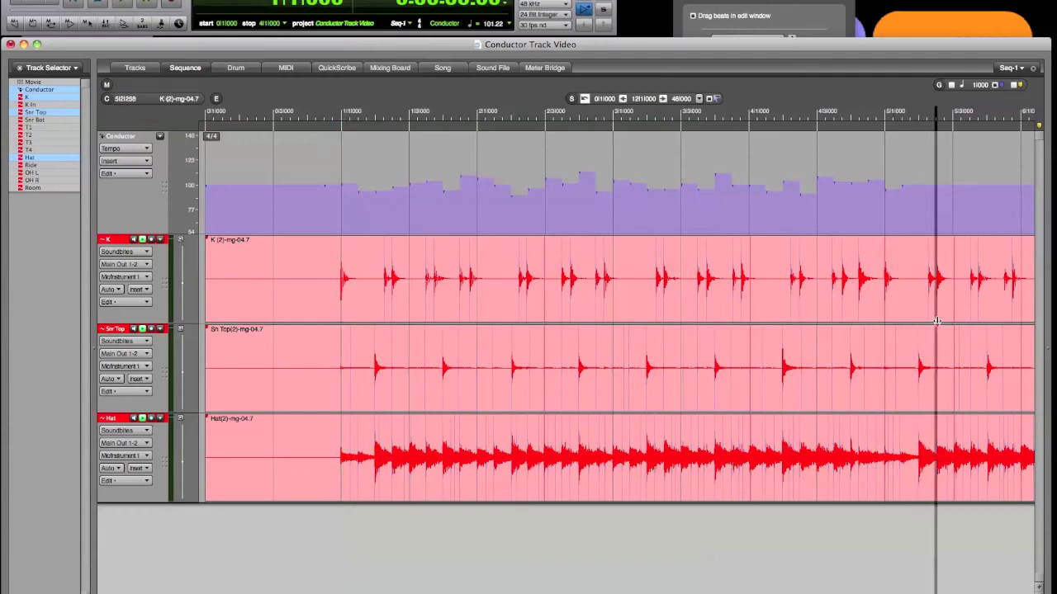
Align the eighth-note beats of measure 5, up to beat 3, with the kick and hat hits.
{"action": "left_click", "coordinate": [937, 450]}
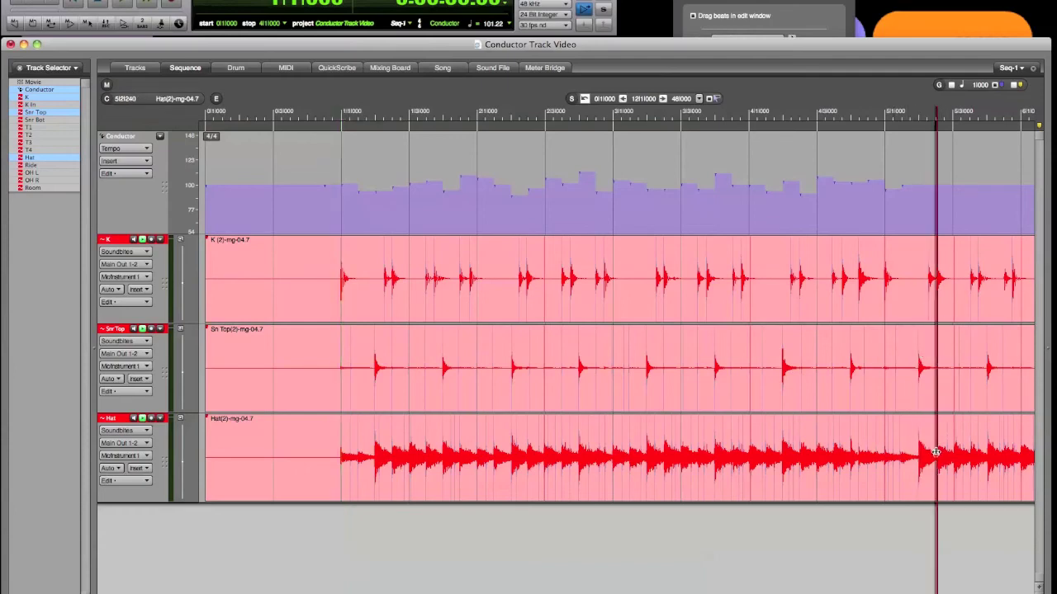
{"action": "left_click", "coordinate": [952, 430]}
{"action": "left_click", "coordinate": [952, 429]}
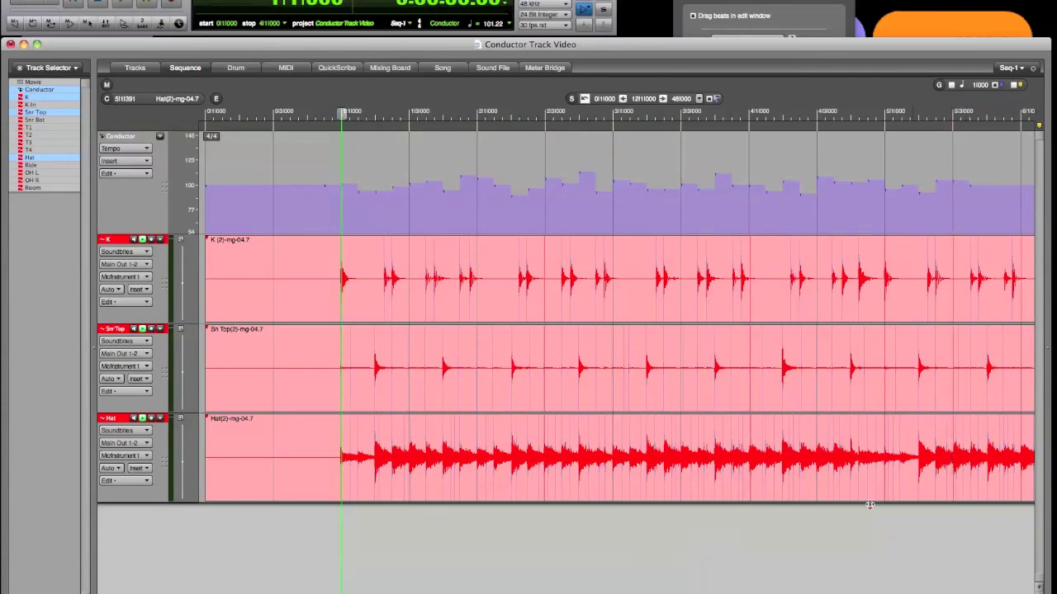
Play the whole sequence from the beginning to check the adjusted beats against the drum performance, and stop playback in measure 7.
{"action": "scroll", "coordinate": [528, 367], "scroll_direction": "right", "scroll_amount": 5}
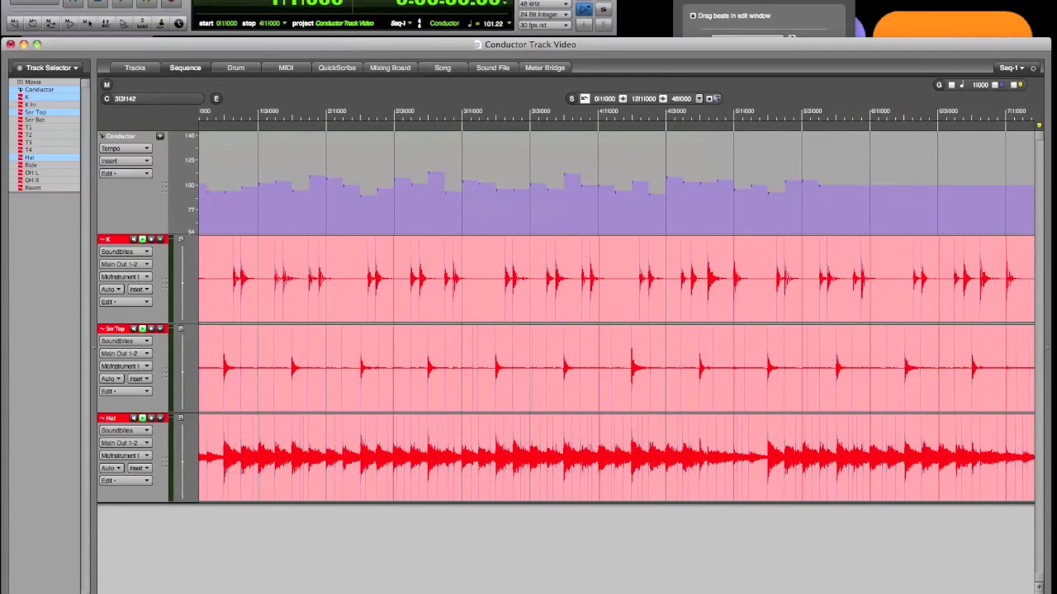
{"action": "key", "text": "super+Left"}
{"action": "key", "text": "super+Left"}
{"action": "key", "text": "super+Left"}
{"action": "key", "text": "super+Right"}
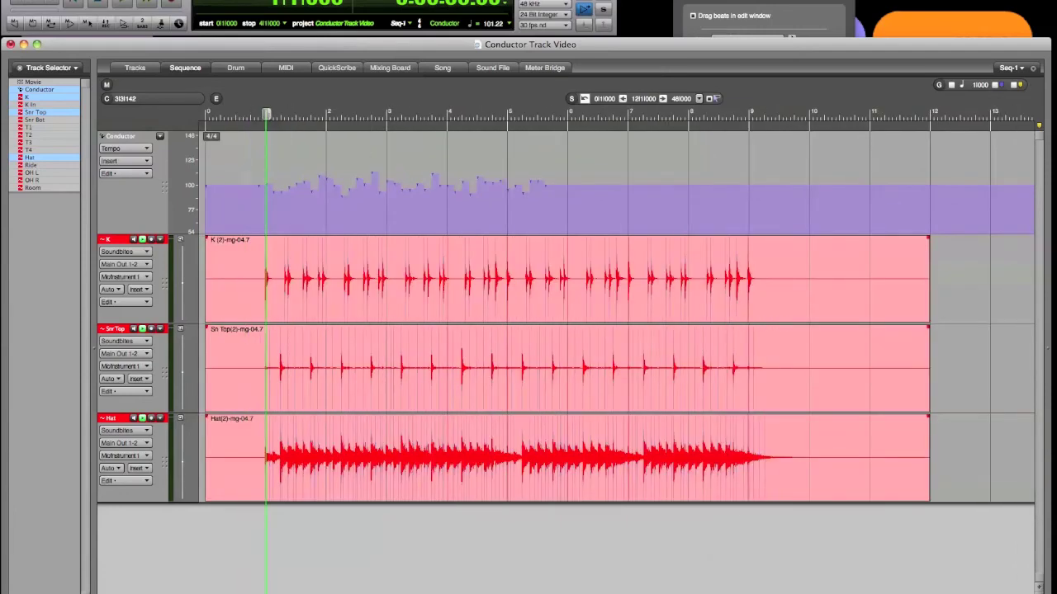
{"action": "left_click", "coordinate": [74, 4]}
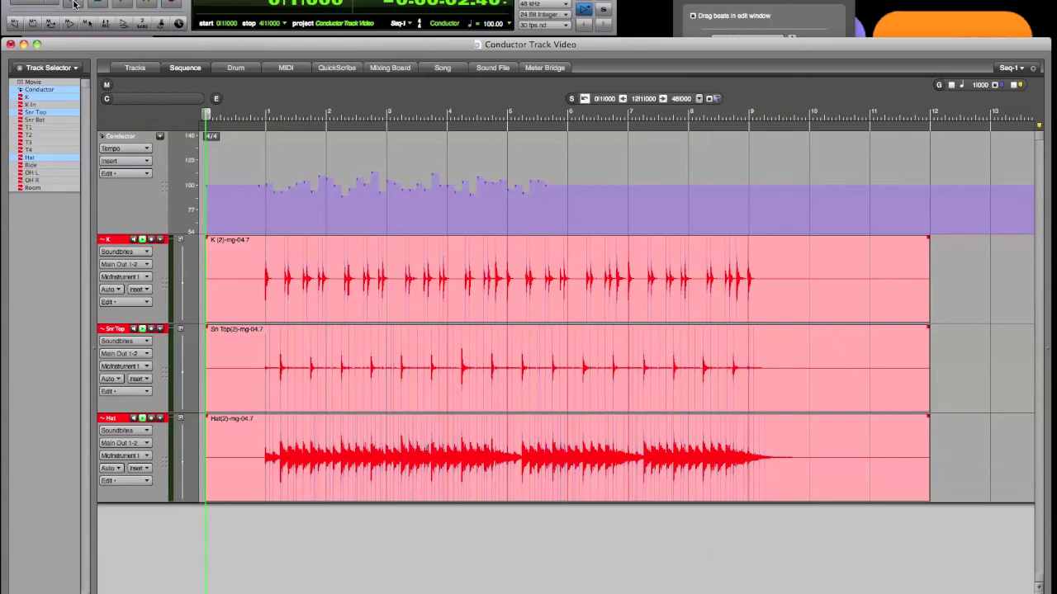
{"action": "key", "text": "space"}
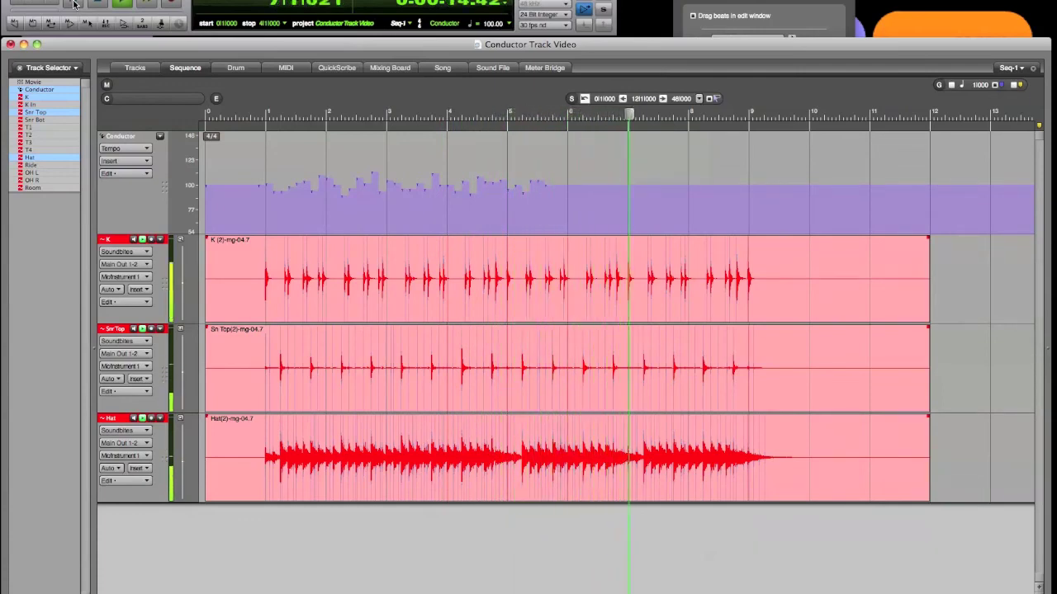
{"action": "key", "text": "space"}
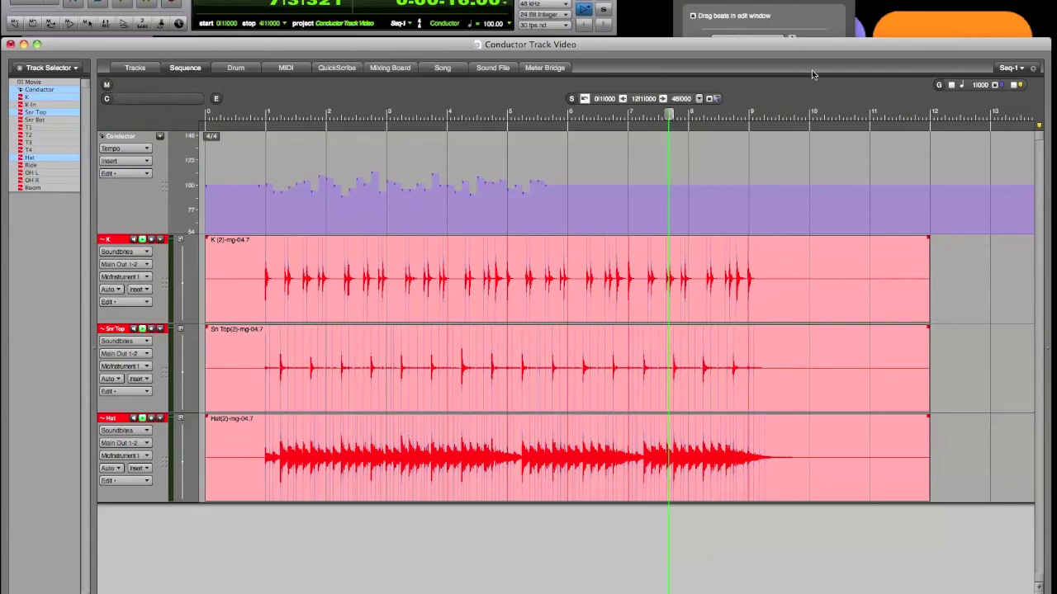
Close the Adjust Beats settings window.
{"action": "left_click", "coordinate": [798, 26]}
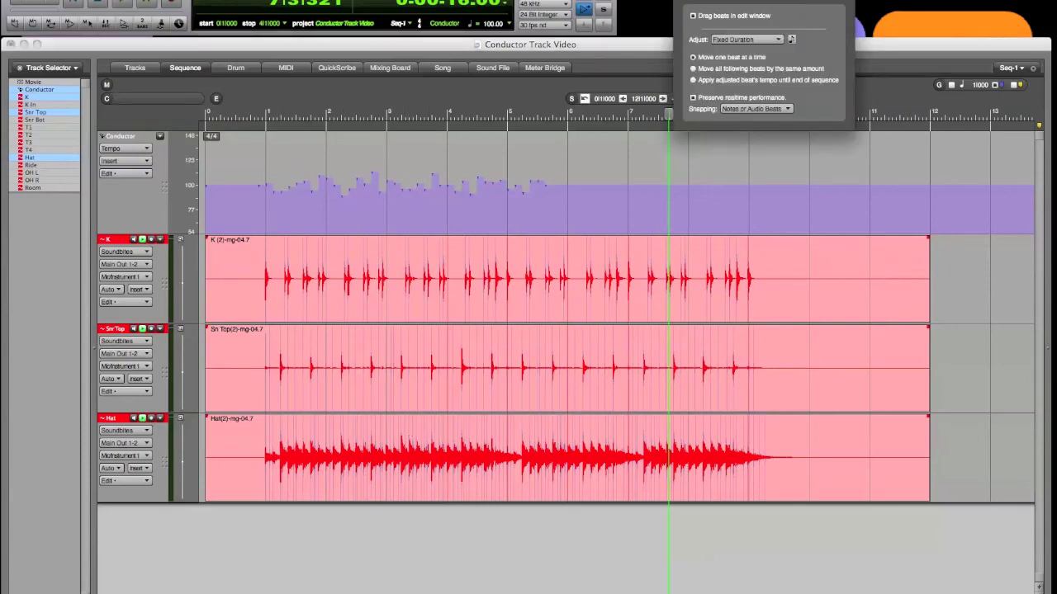
{"action": "key", "text": "super+w"}
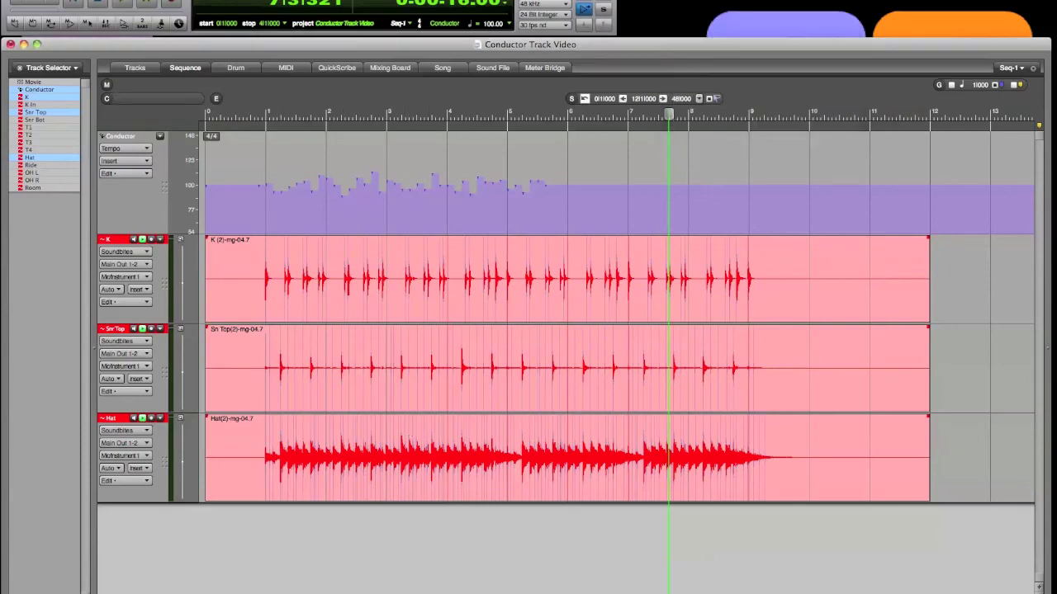